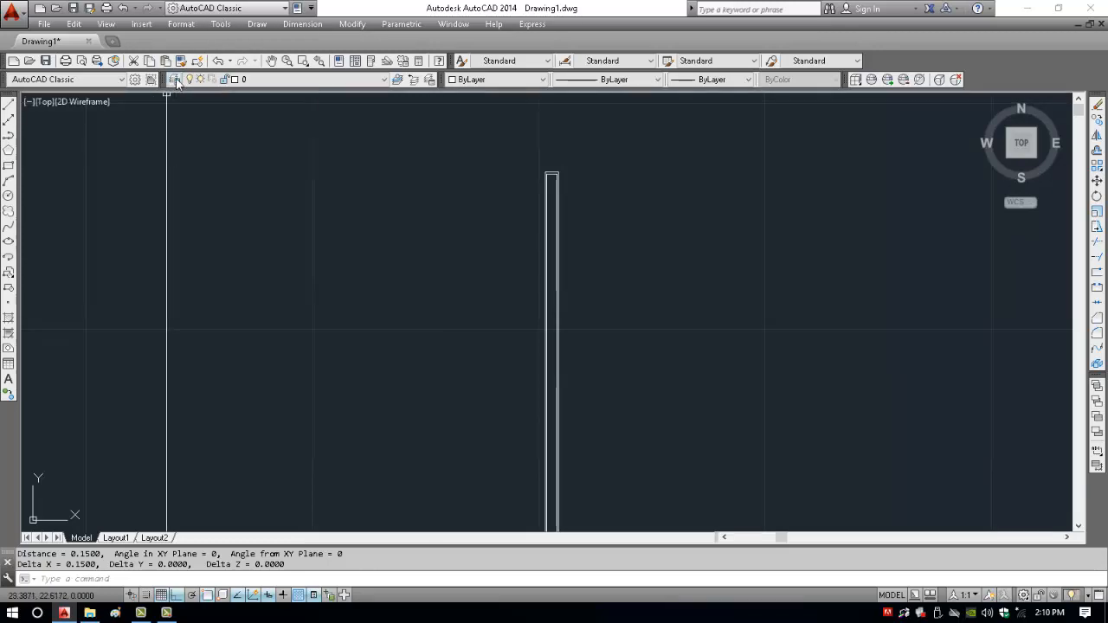
Open the Layer Properties Manager and enlarge its window so that all layer columns can be seen.
click(173, 80)
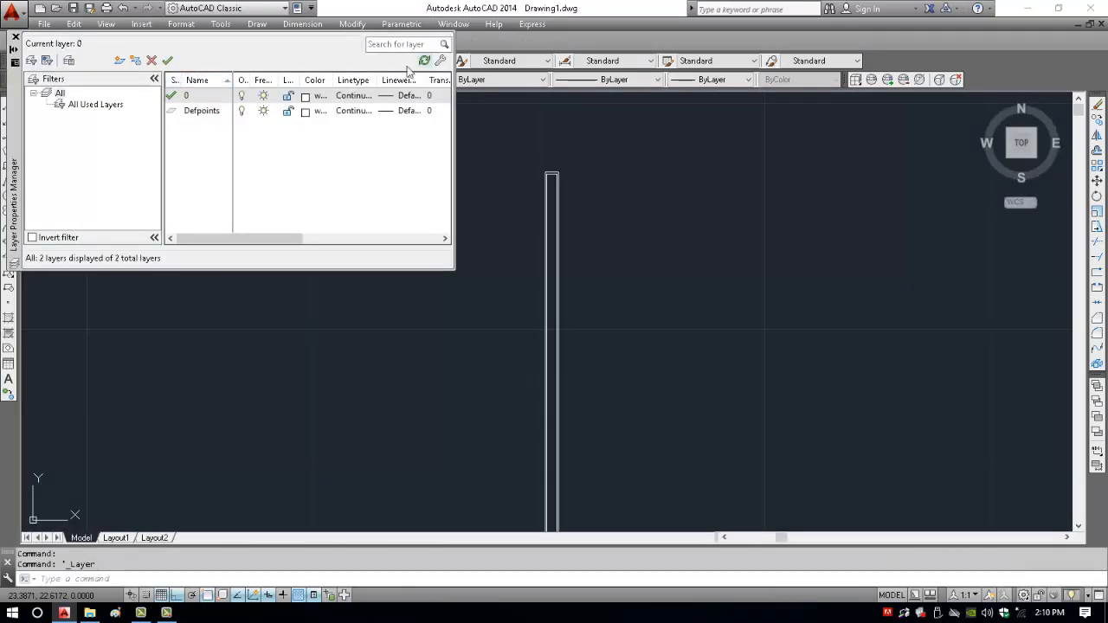
click(14, 37)
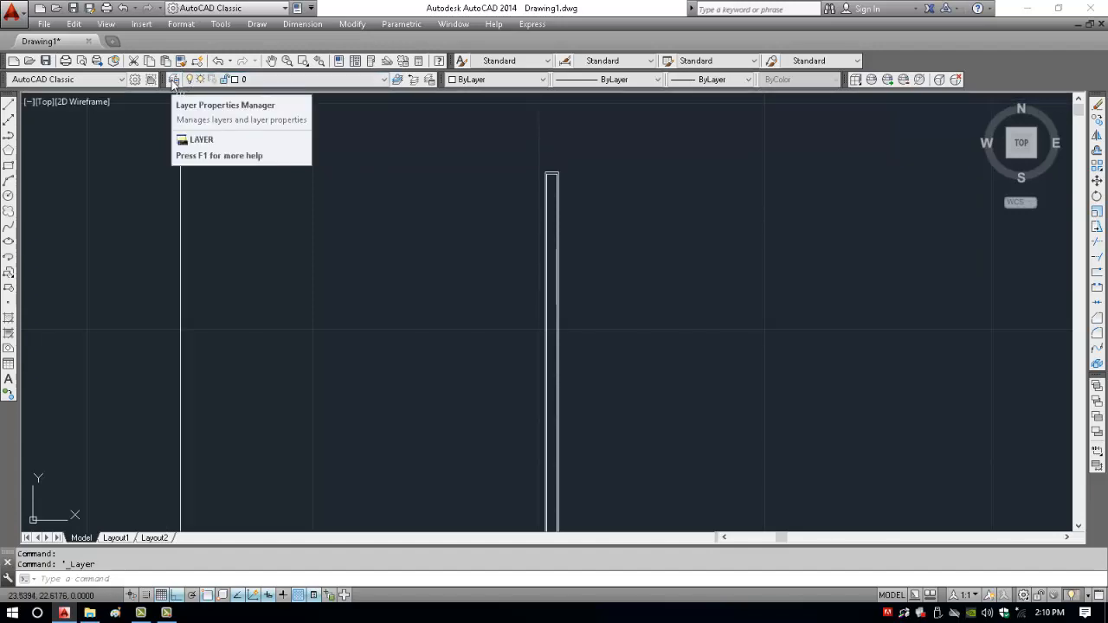
click(173, 80)
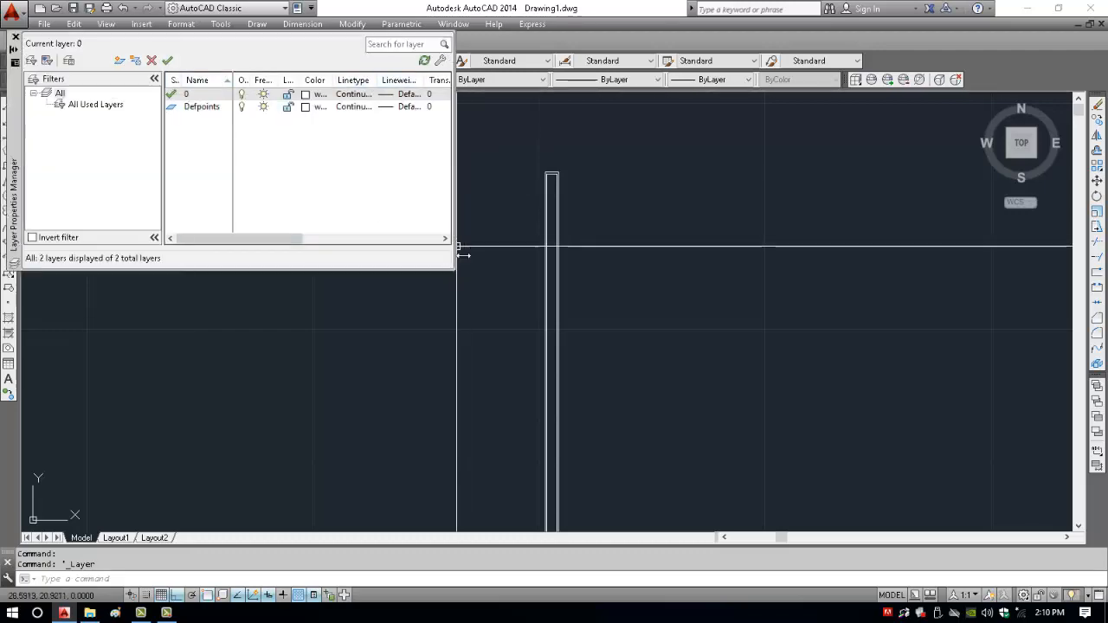
drag(460, 277, 858, 398)
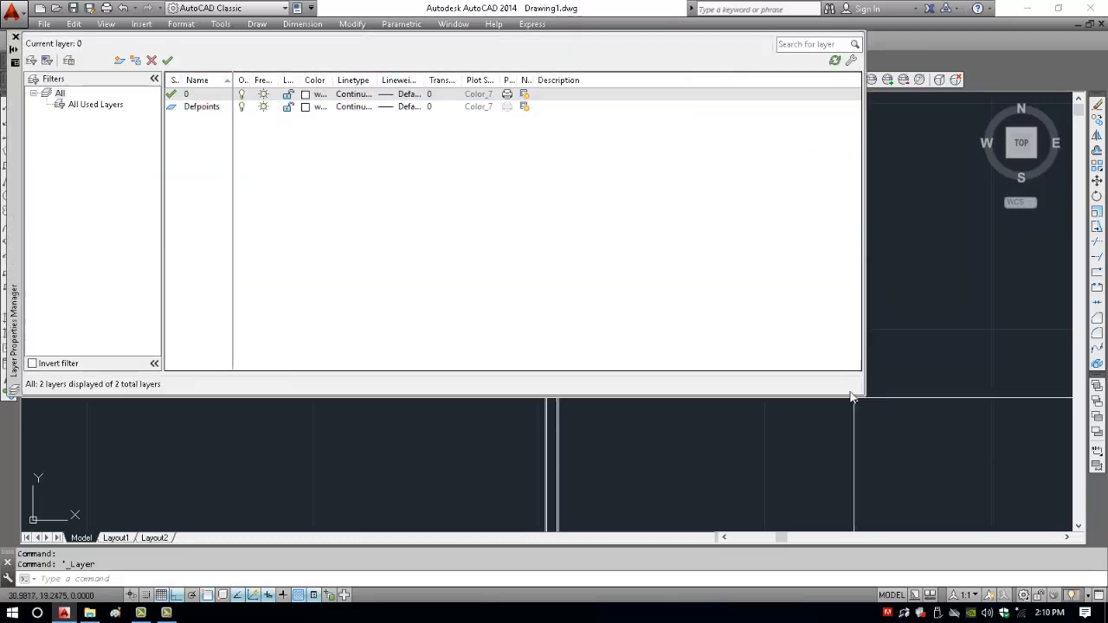
Create a new layer named Dinding.
click(119, 61)
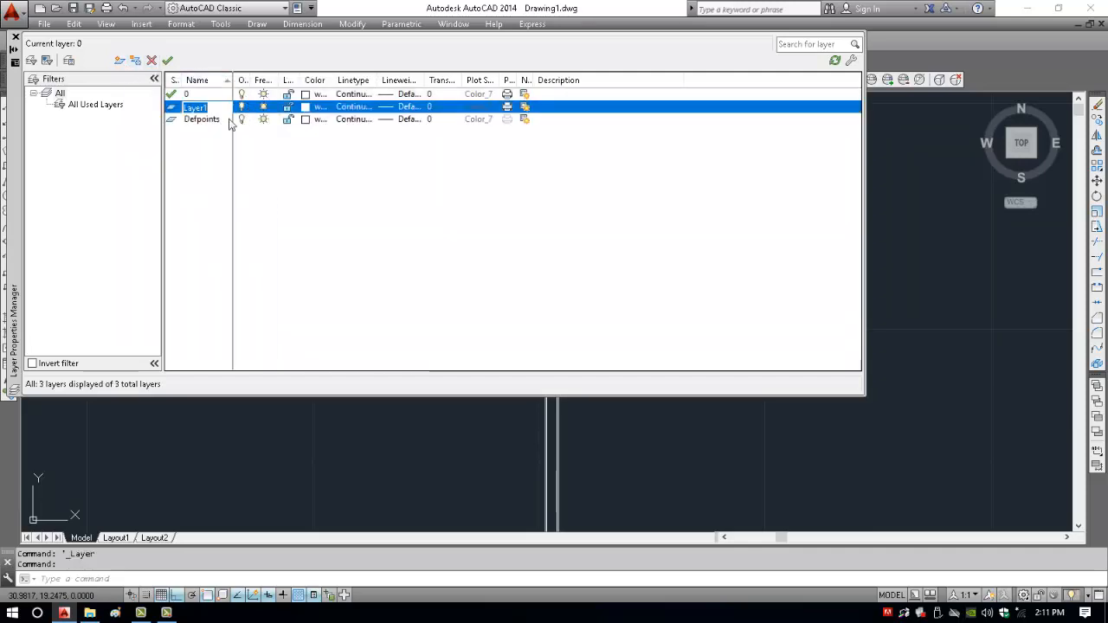
text(GA)
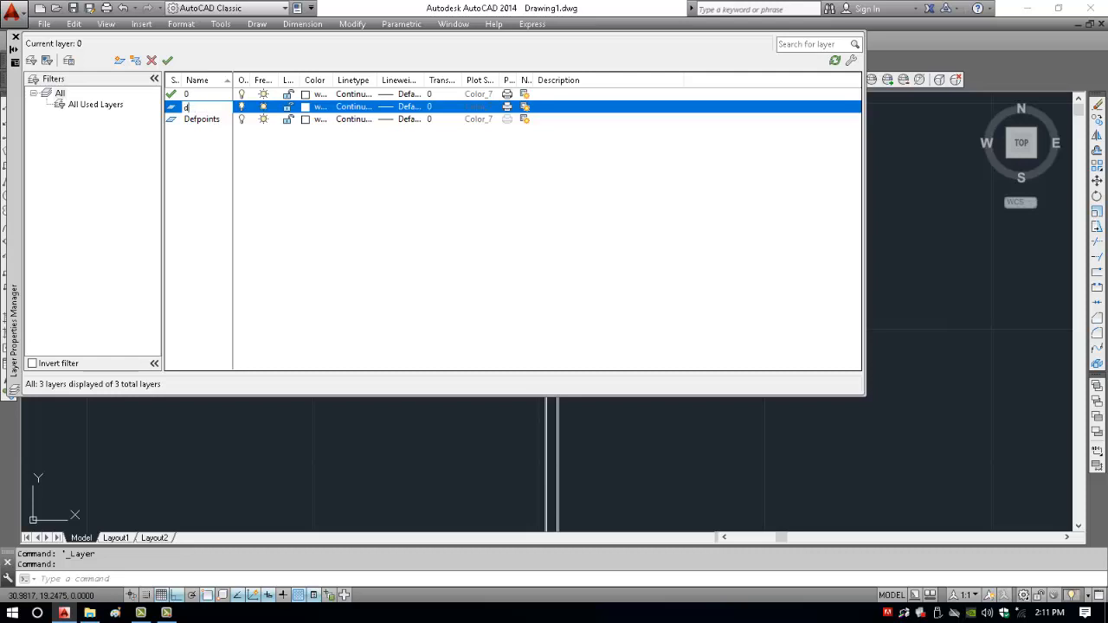
text(INDING)
key(BackSpace)
key(BackSpace)
key(BackSpace)
key(BackSpace)
key(BackSpace)
key(BackSpace)
text(Dinding)
Set the Dinding layer's color to red, index color 10.
click(305, 106)
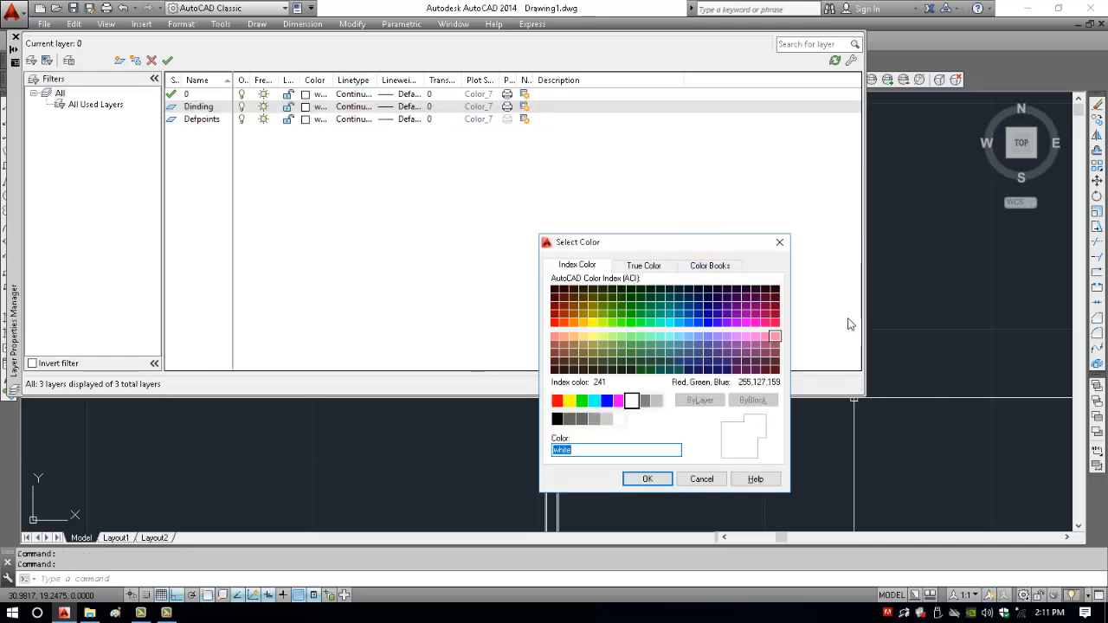
click(554, 322)
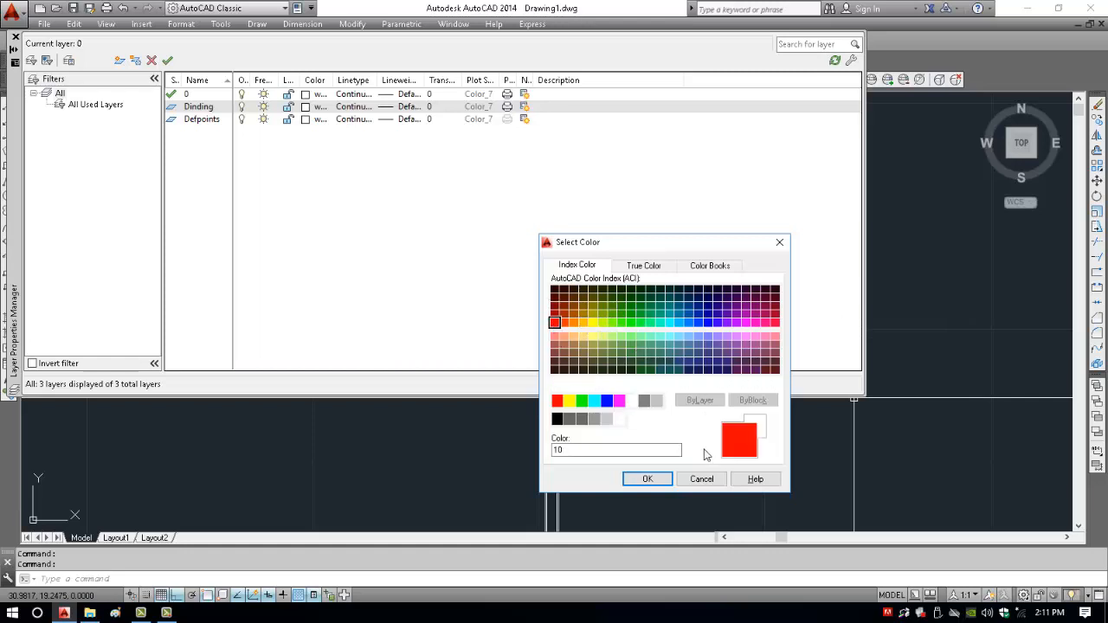
click(649, 480)
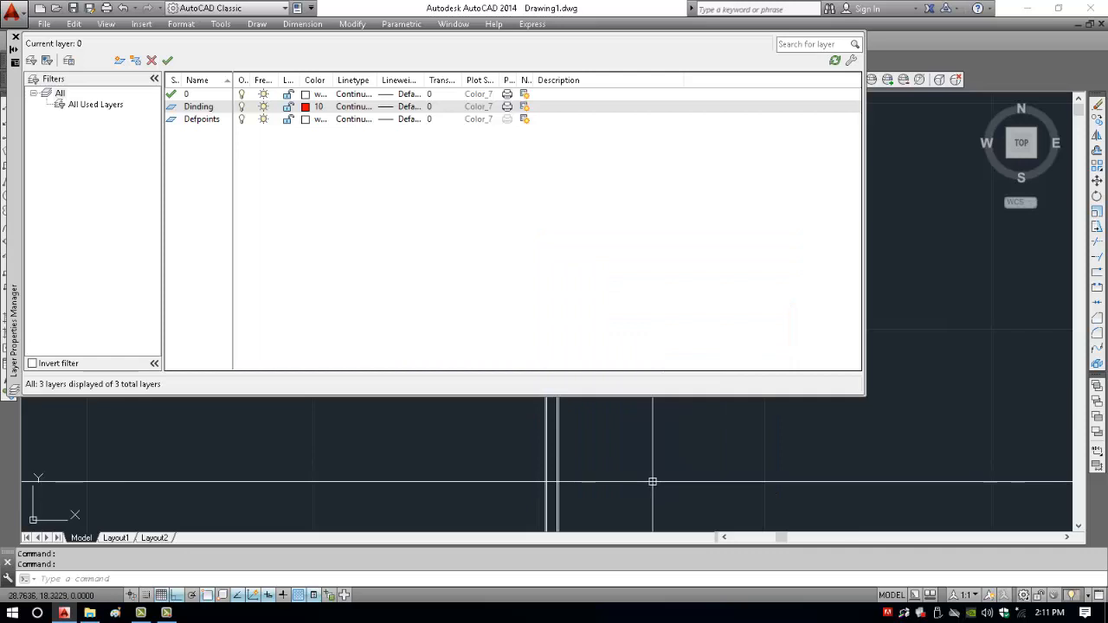
Load the ISO dash linetype ACAD_ISO02W100 from acad.lin and assign it to the Dinding layer.
click(351, 109)
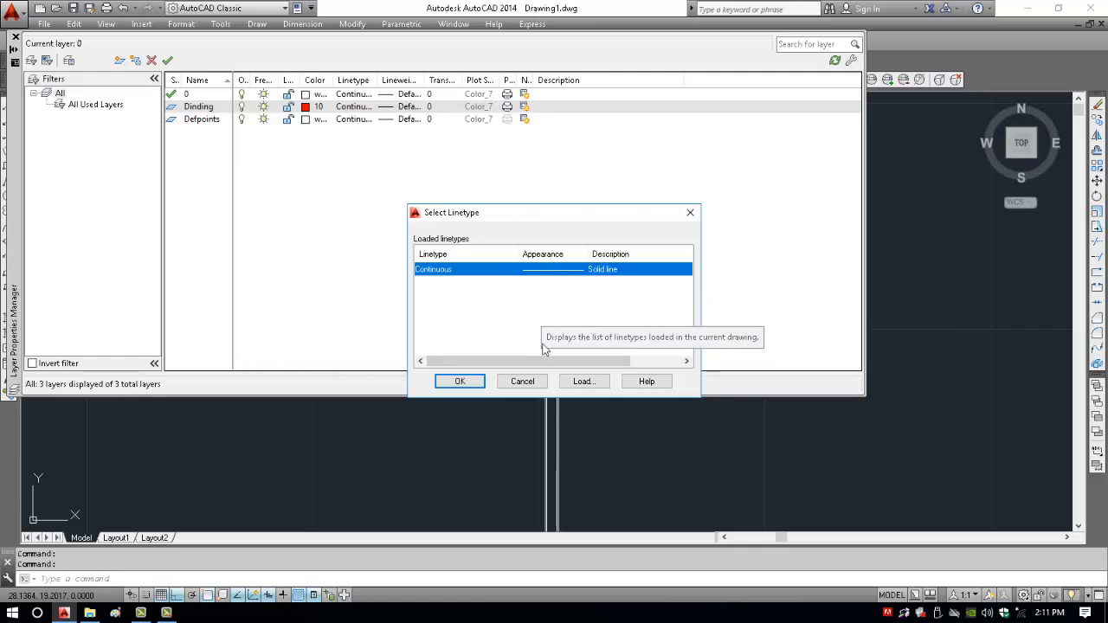
click(583, 382)
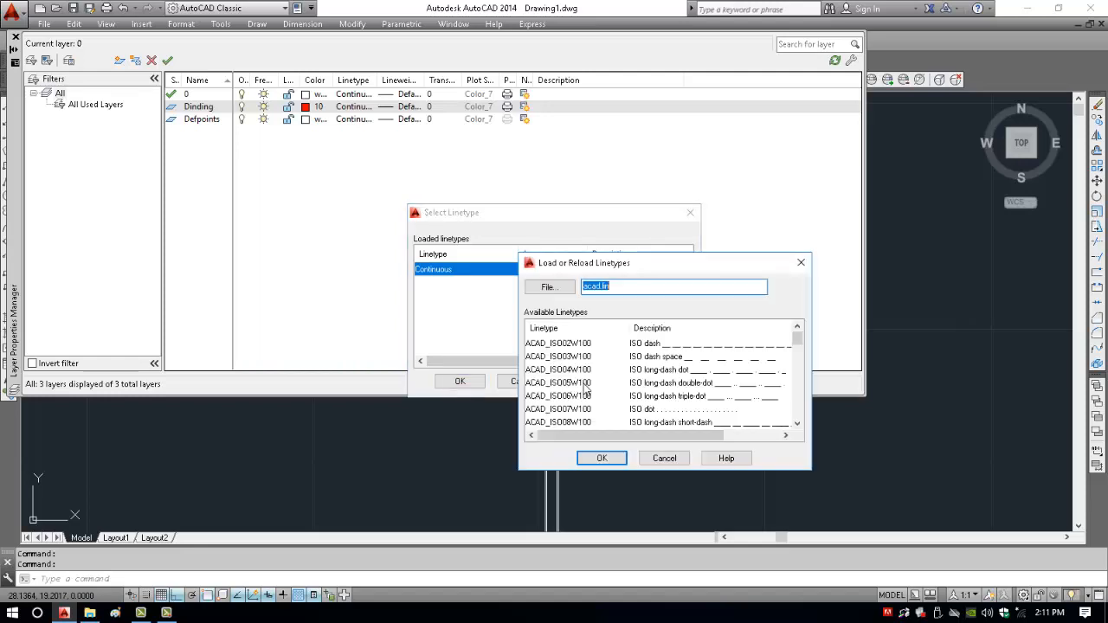
scroll(706, 343, down, 1)
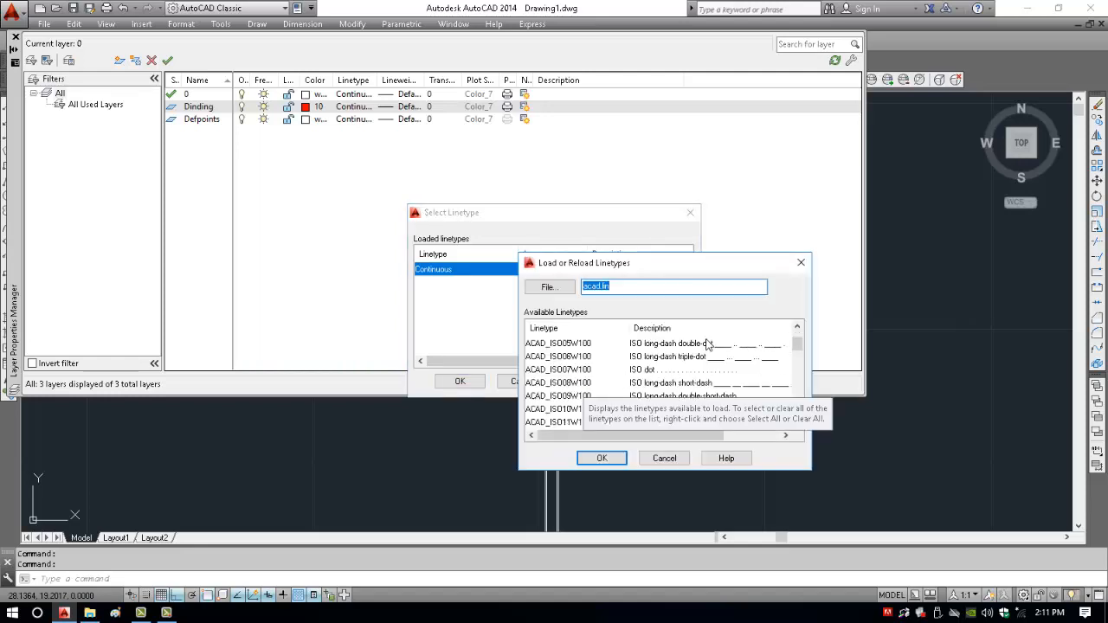
scroll(711, 351, down, 4)
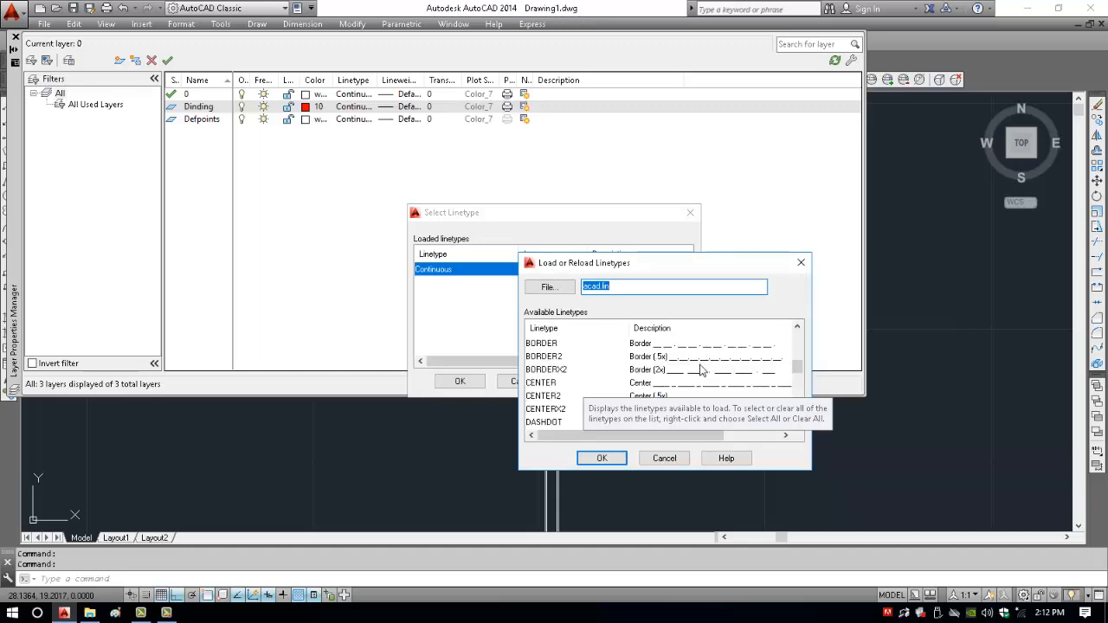
scroll(707, 362, up, 3)
scroll(701, 369, up, 2)
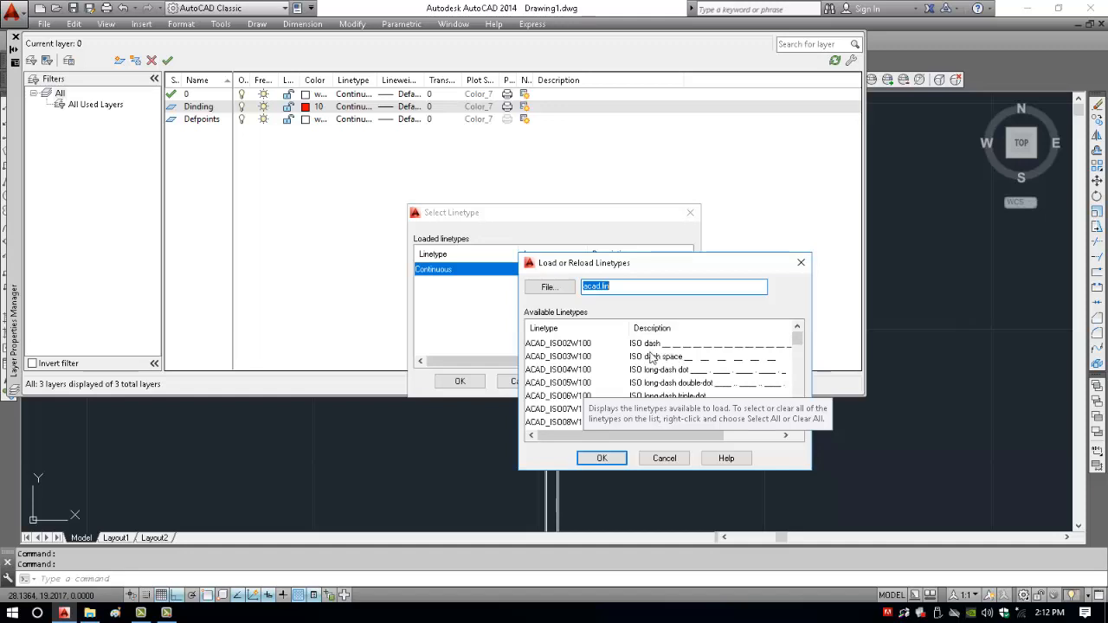
click(646, 347)
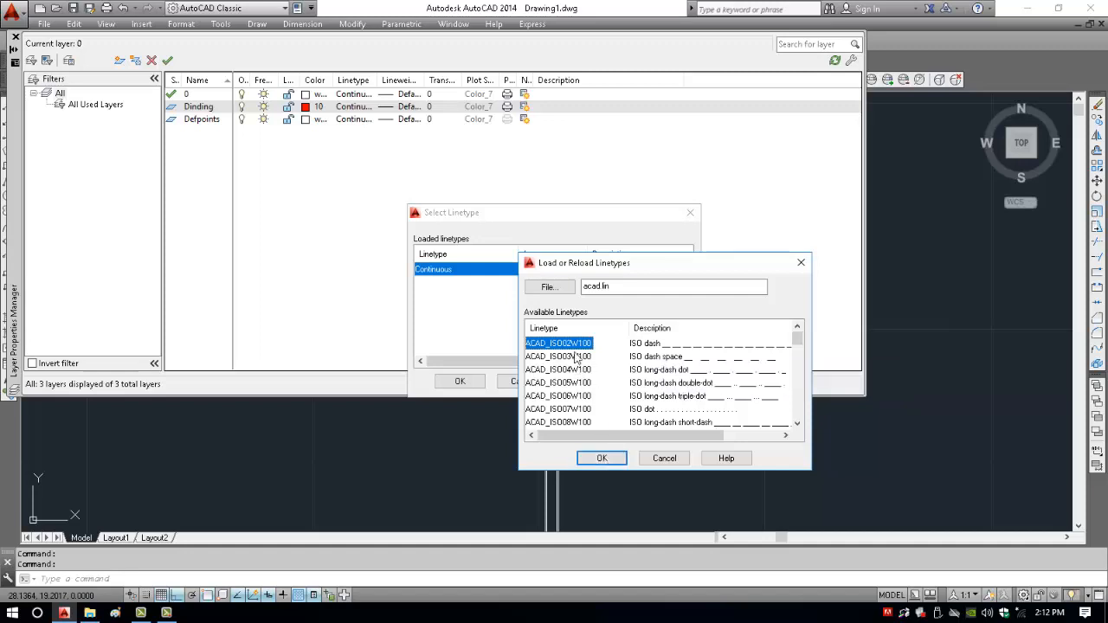
click(602, 458)
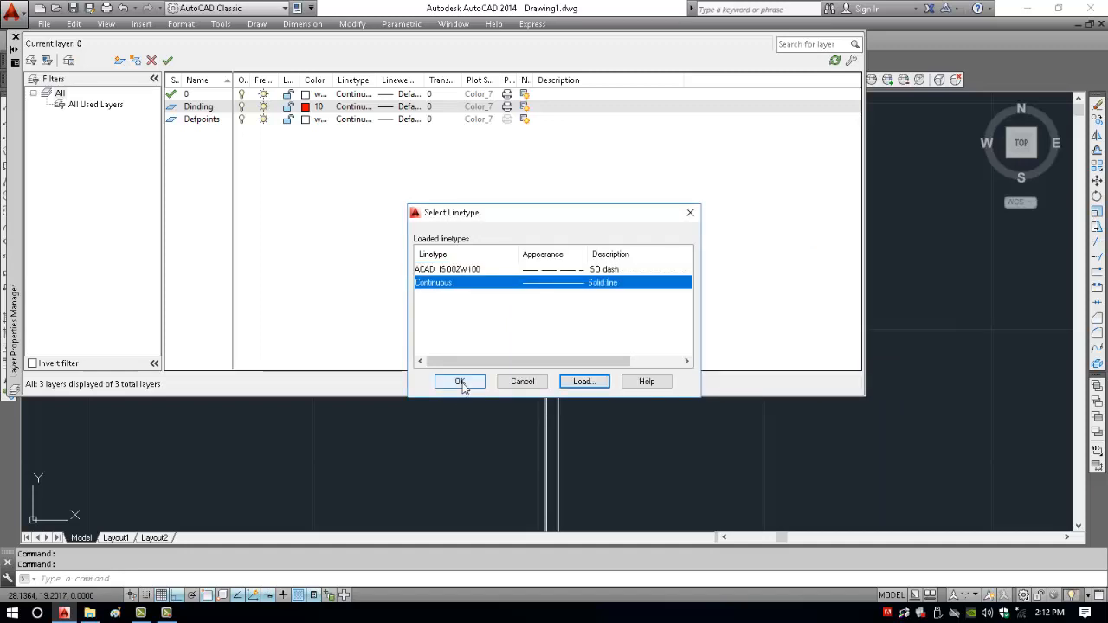
click(461, 269)
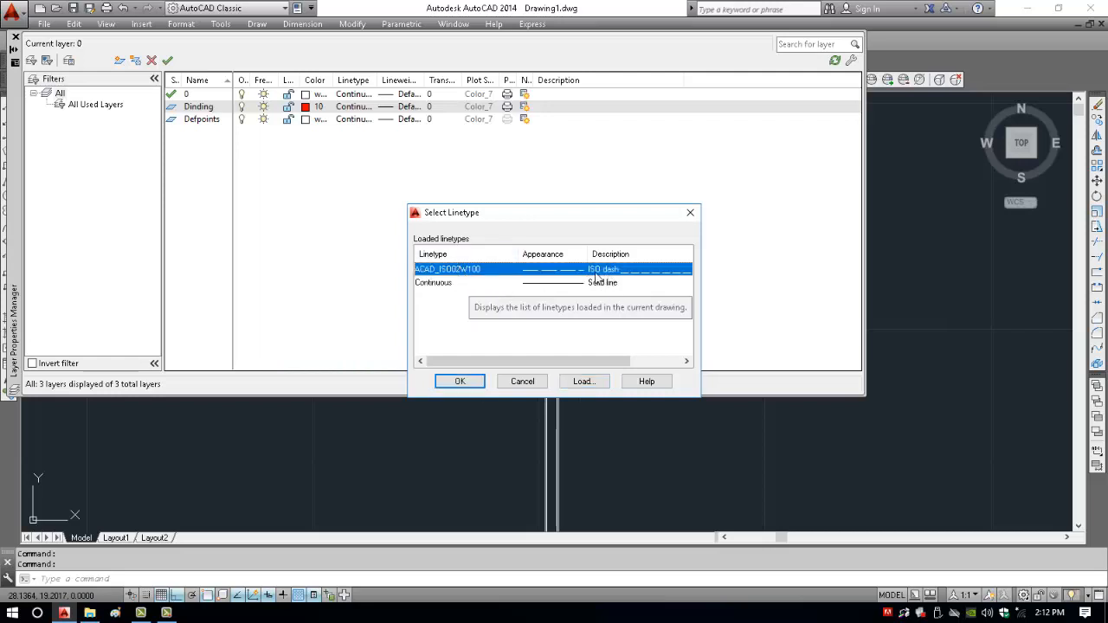
click(458, 381)
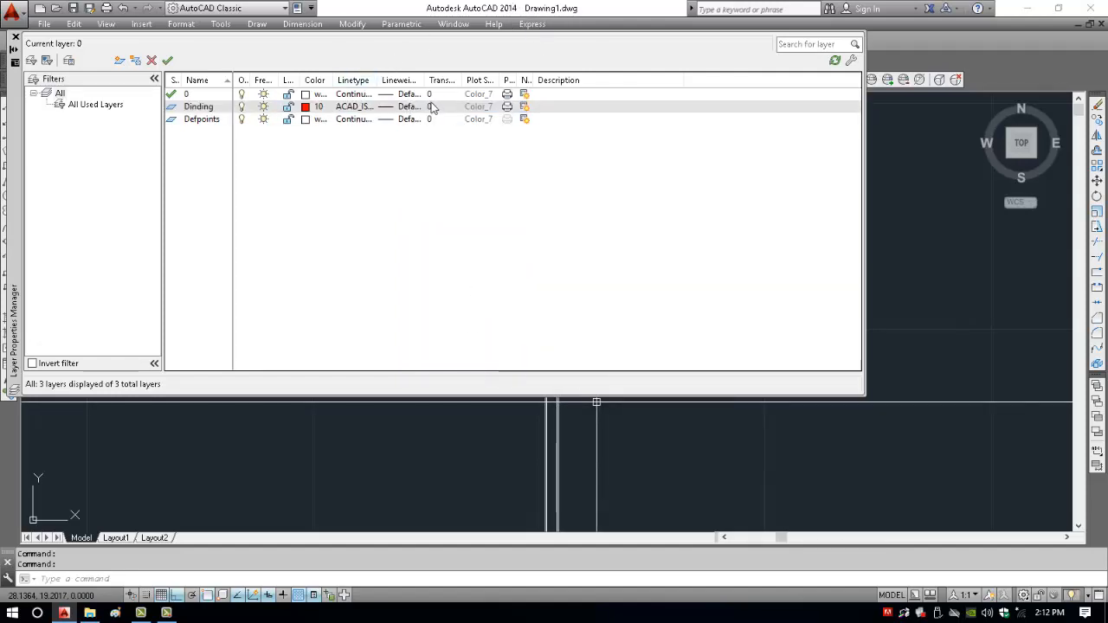
Set the Dinding layer's lineweight to 0.35 mm and close the Layer Properties Manager.
drag(461, 80, 505, 88)
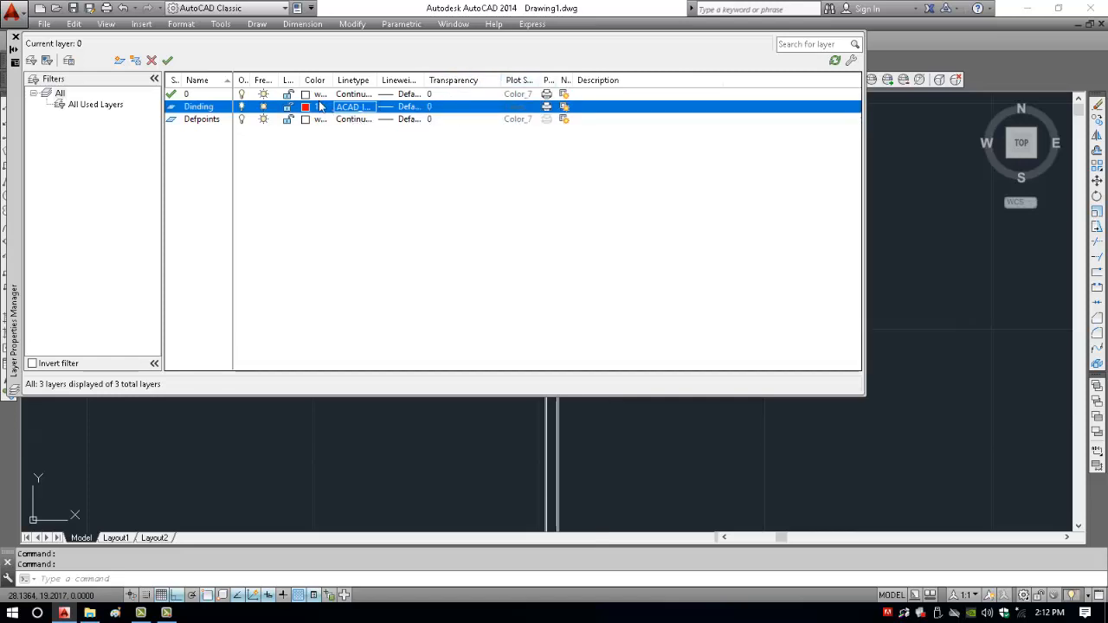
click(405, 107)
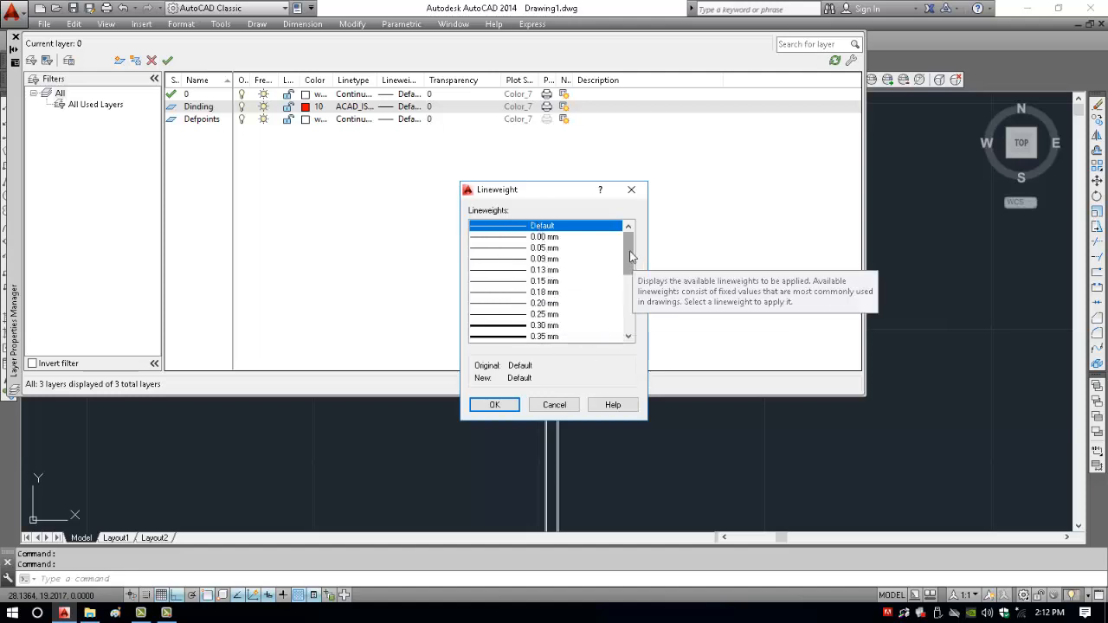
mouse_move(626, 268)
mouse_down()
mouse_move(629, 329)
mouse_move(629, 273)
mouse_up()
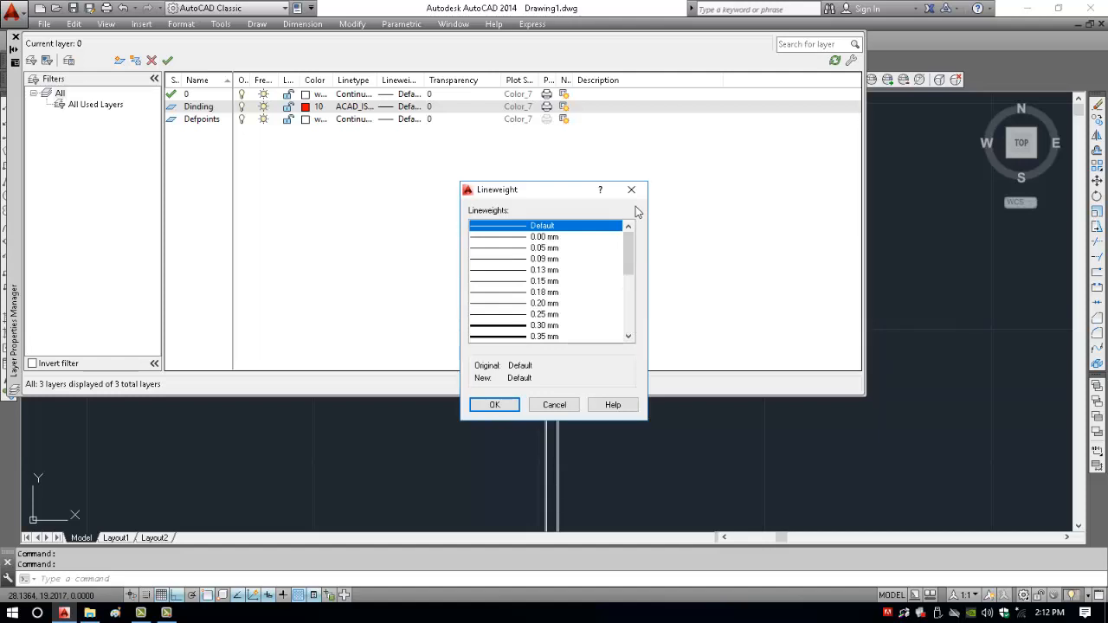
click(541, 238)
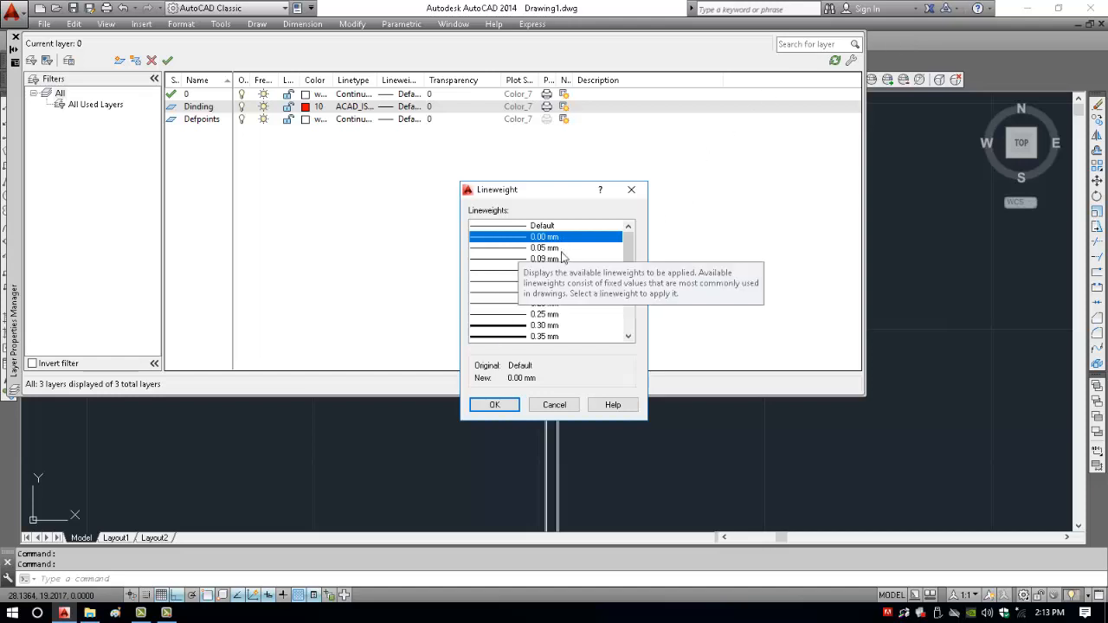
click(522, 336)
click(496, 406)
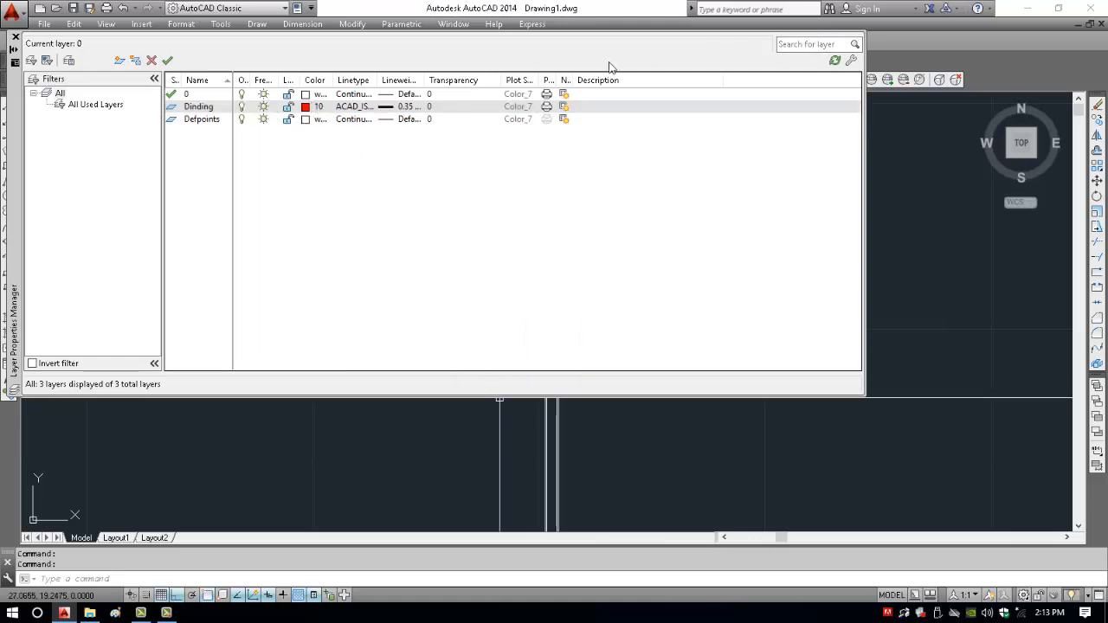
click(374, 426)
click(373, 429)
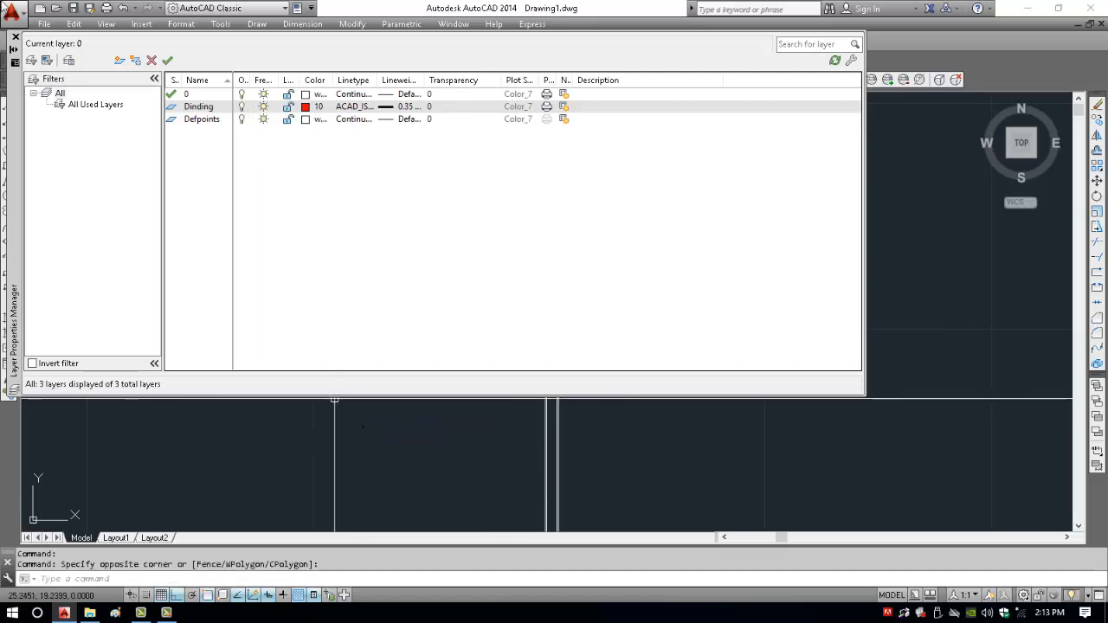
click(15, 37)
Erase the tall, narrow double-line outline from the drawing.
click(612, 228)
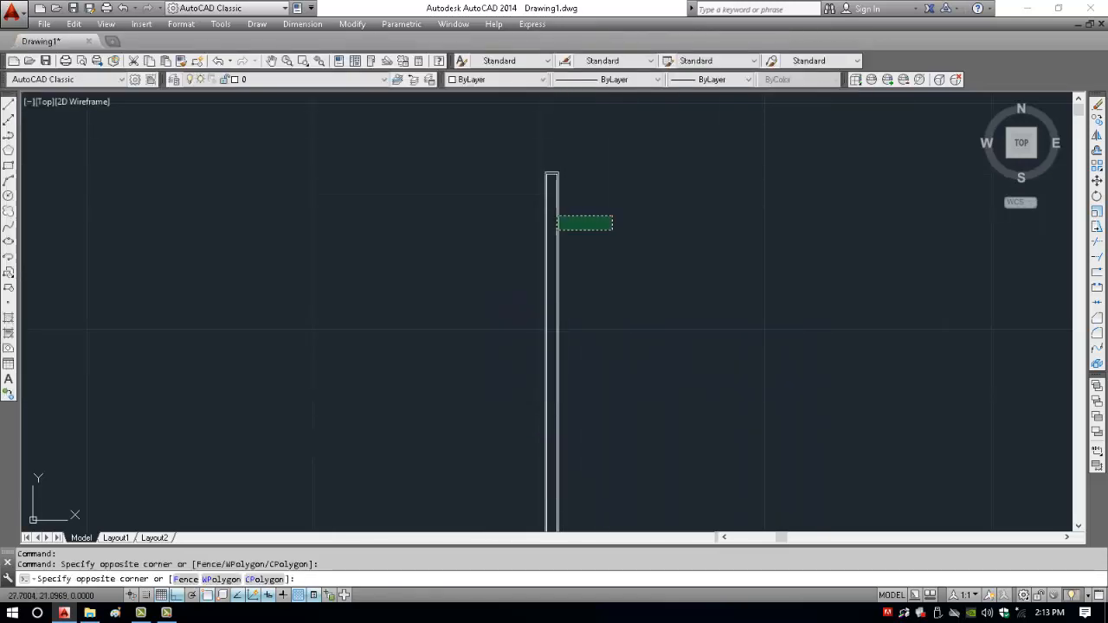
click(507, 222)
text(e)
key(Return)
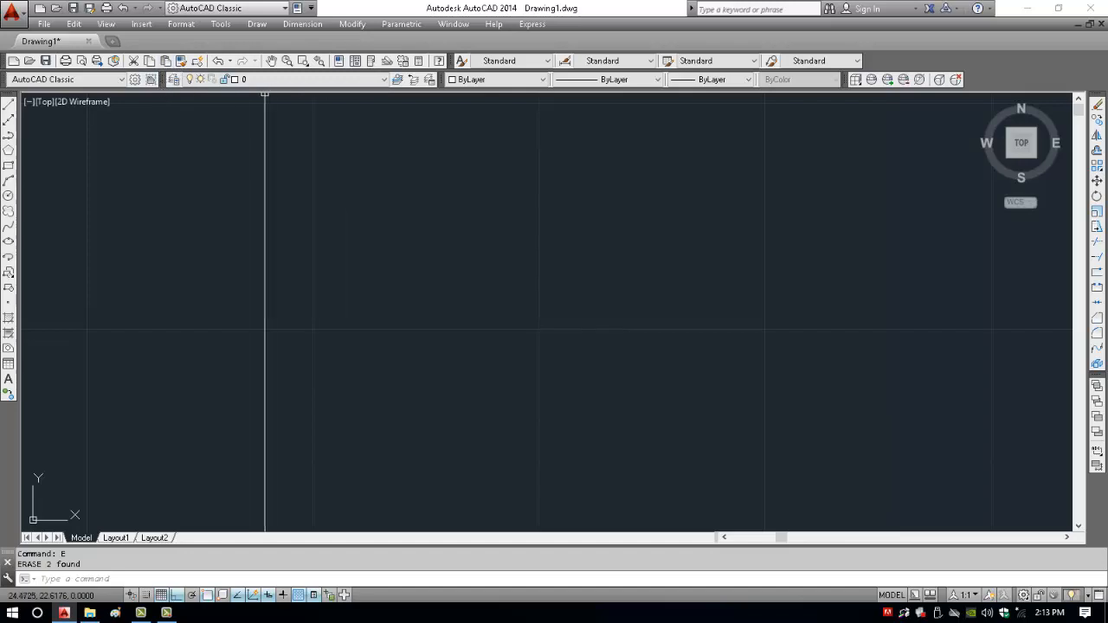
Make Dinding the current layer and draw a three-segment stepped polyline, starting with a horizontal run about 2.35 units long.
click(288, 81)
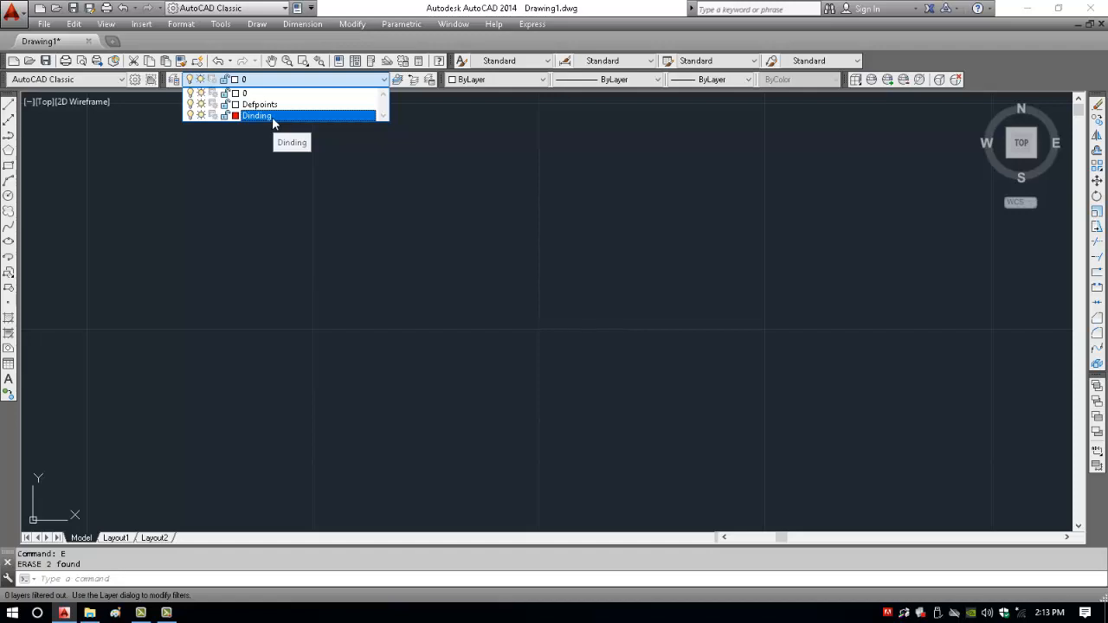
click(274, 117)
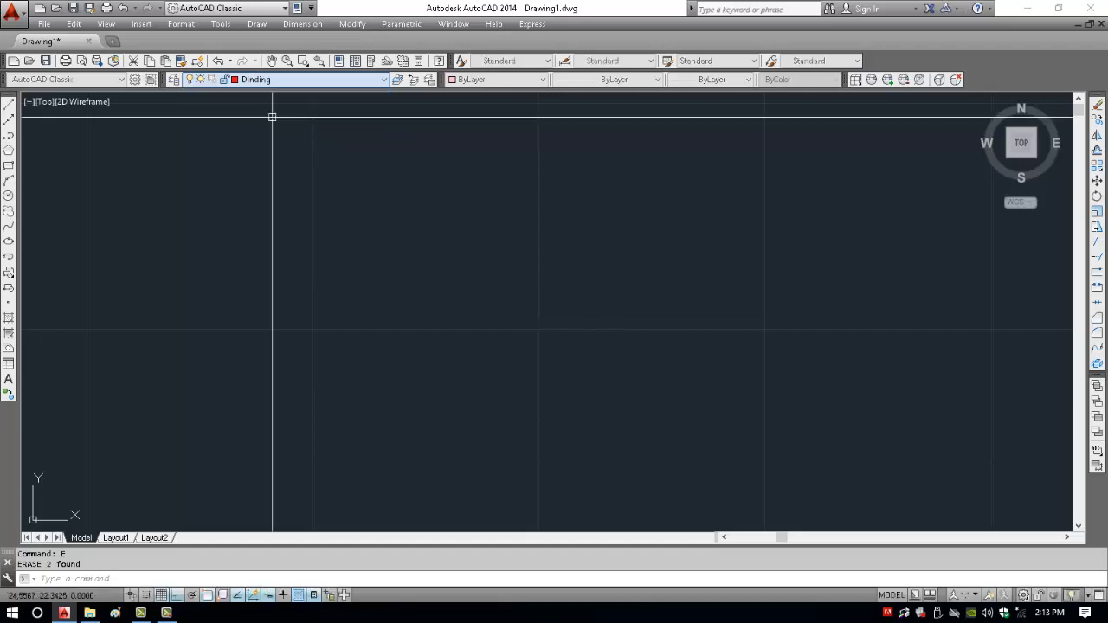
text(pl)
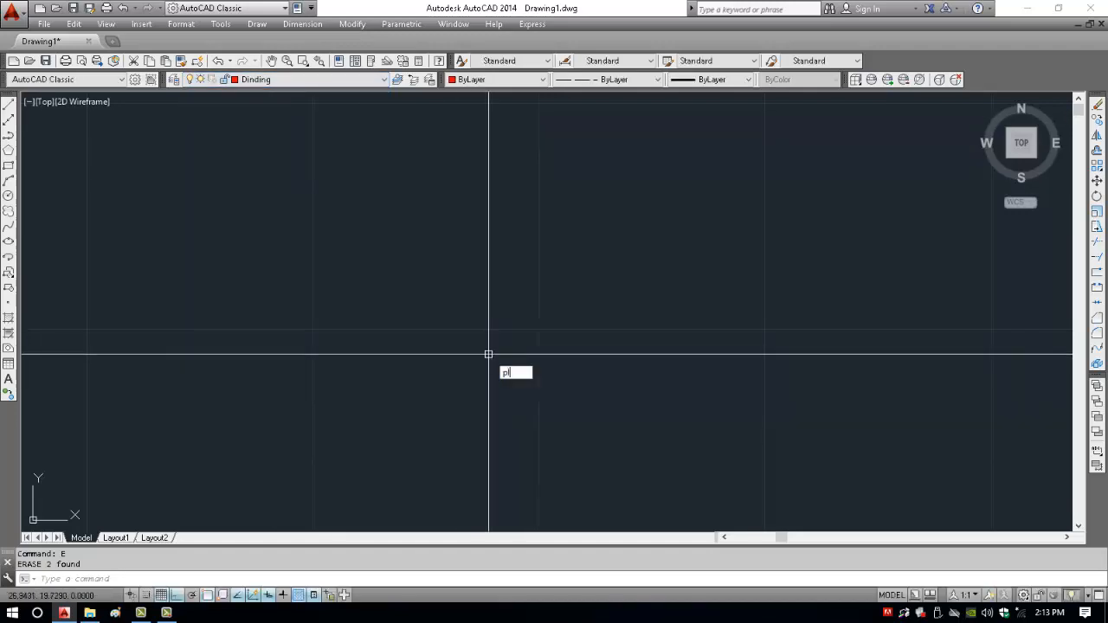
key(Return)
click(424, 275)
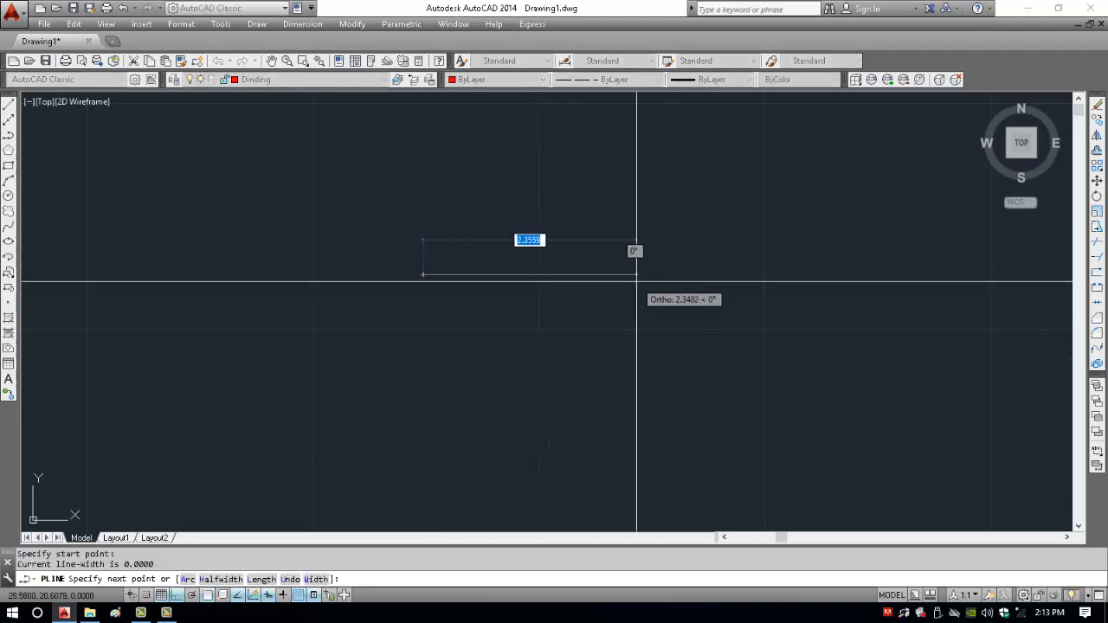
click(643, 412)
click(787, 412)
key(Return)
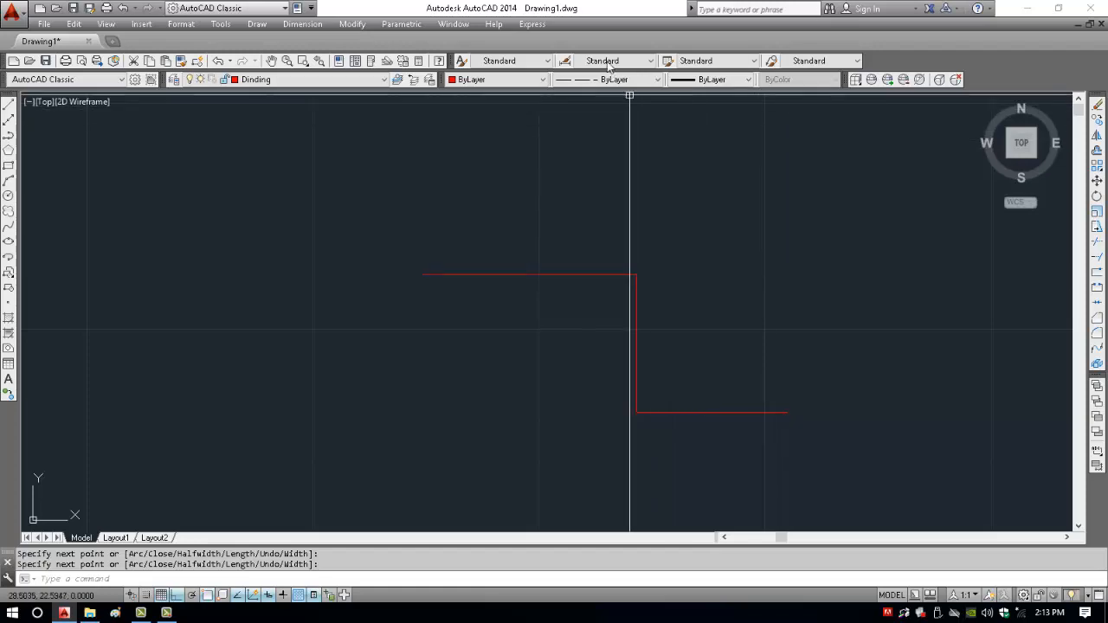
Select the stepped polyline to check its color, layer and linetype, then clear the selection.
drag(613, 265, 592, 323)
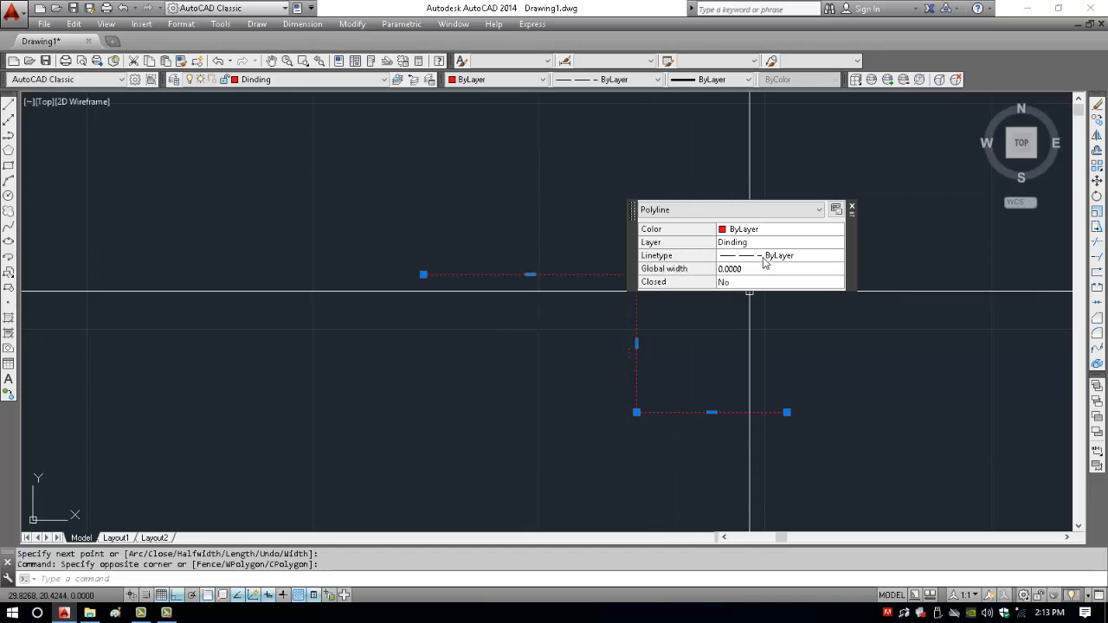
click(284, 80)
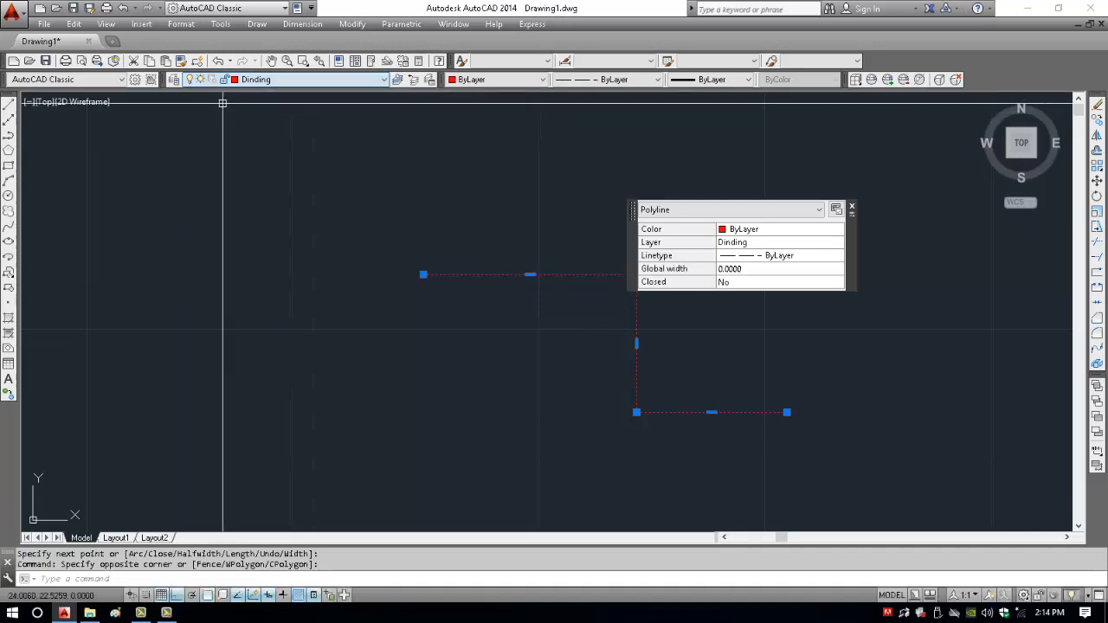
key(Escape)
key(Escape)
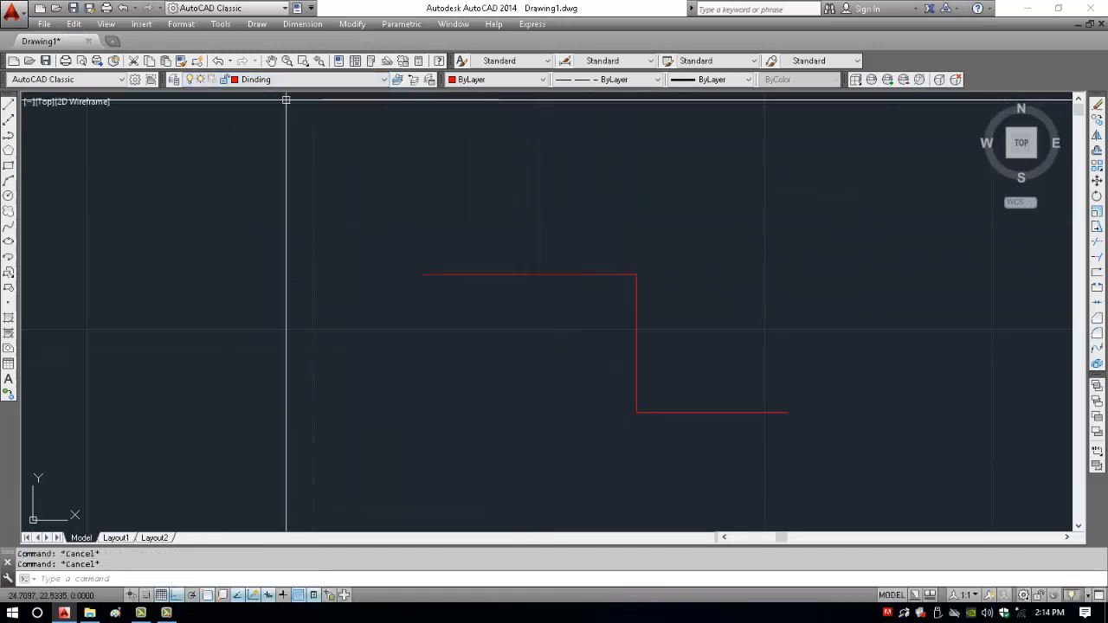
Make layer 0 the current layer.
click(260, 80)
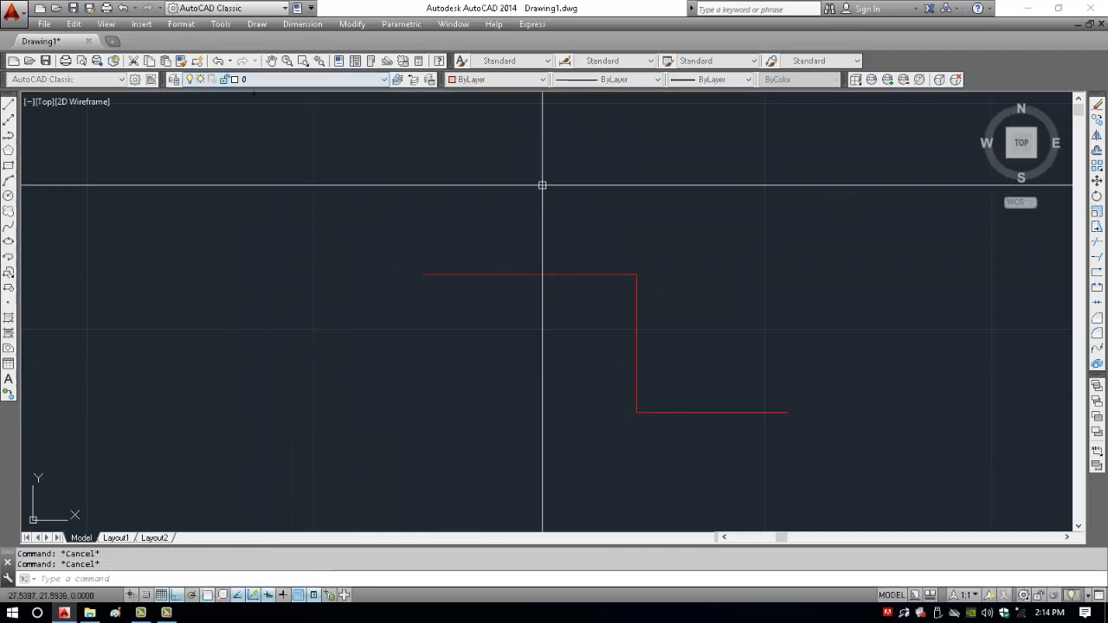
Draw a three-segment stepped polyline on layer 0 above the red one, running horizontally, down and horizontally again.
text(pl)
key(Return)
click(427, 224)
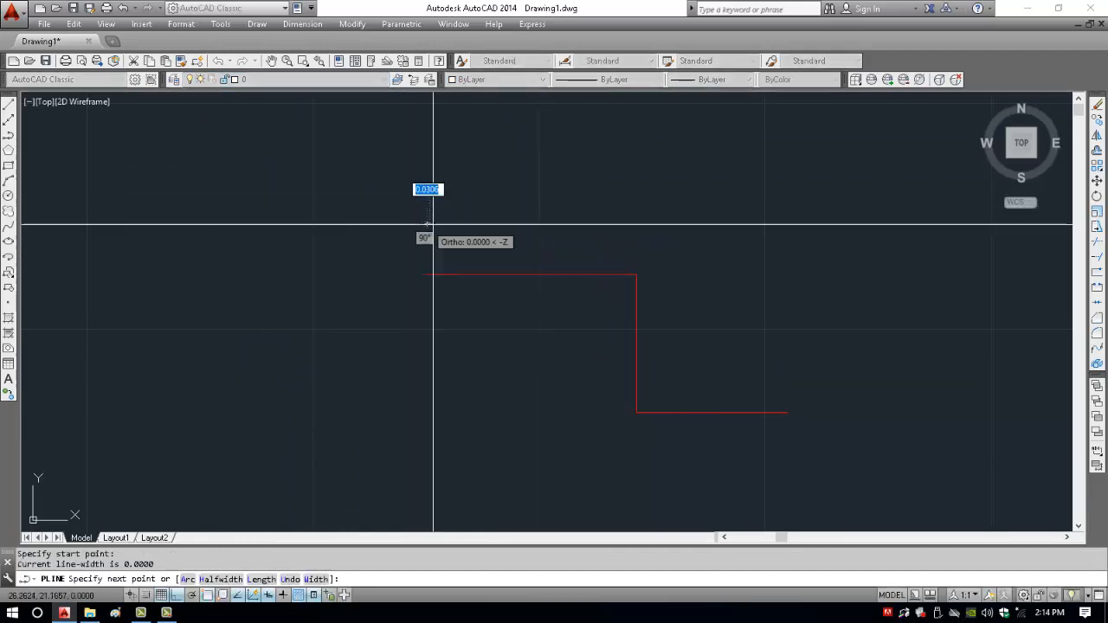
click(694, 224)
click(694, 364)
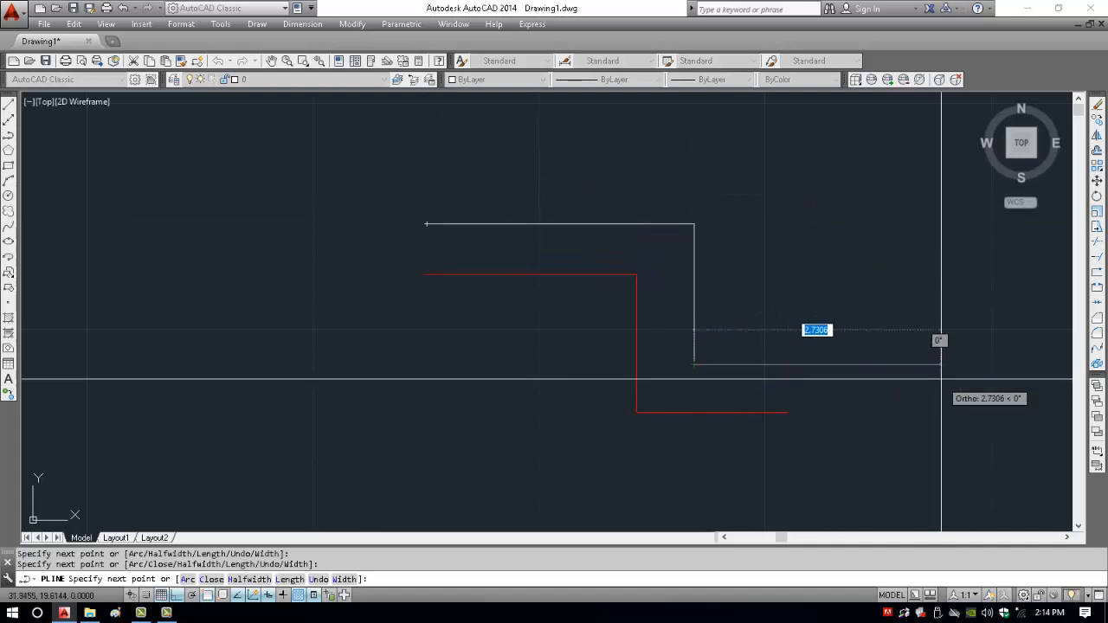
click(879, 364)
key(Return)
Select the red stepped polyline to check its color, layer and linetype, then clear the selection.
drag(609, 212, 512, 292)
key(Escape)
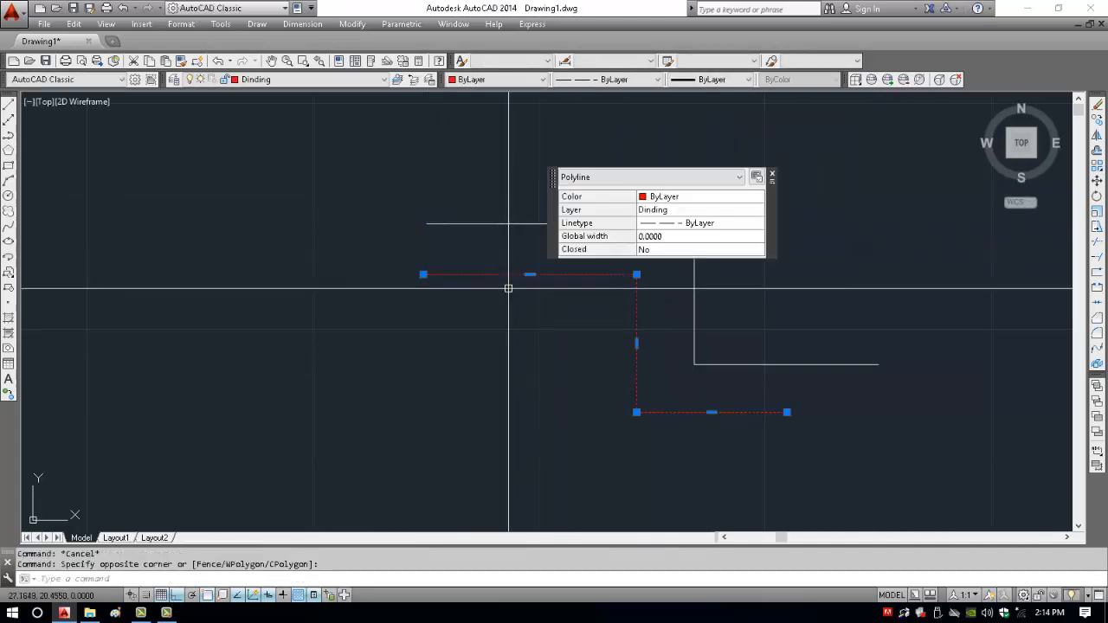
key(Escape)
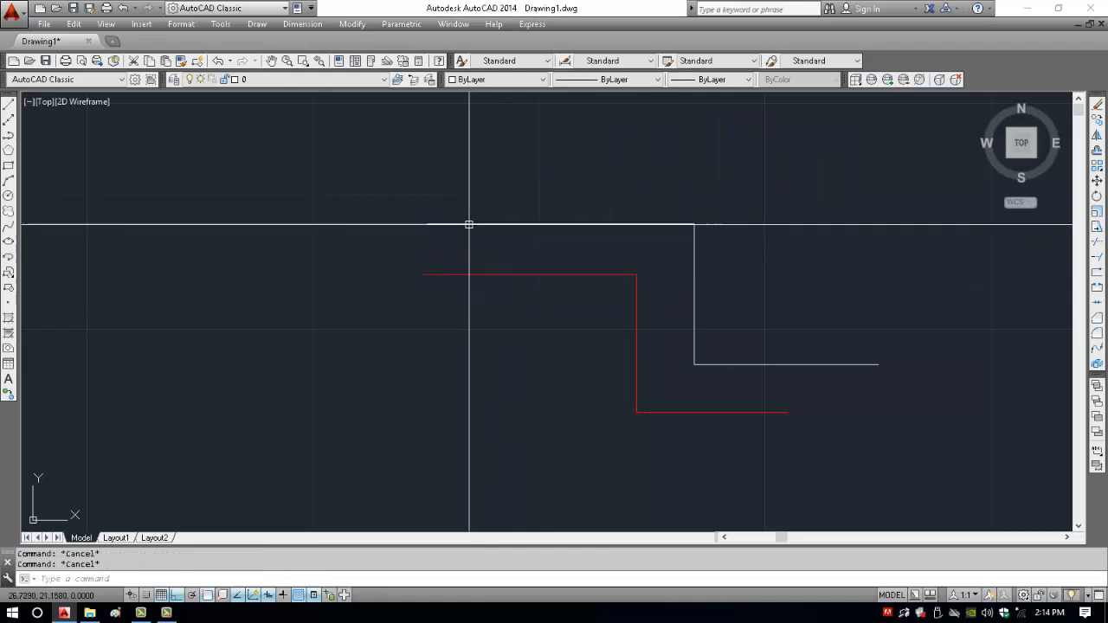
Turn the Dinding layer off to hide its polyline, then turn the layer back on.
click(229, 79)
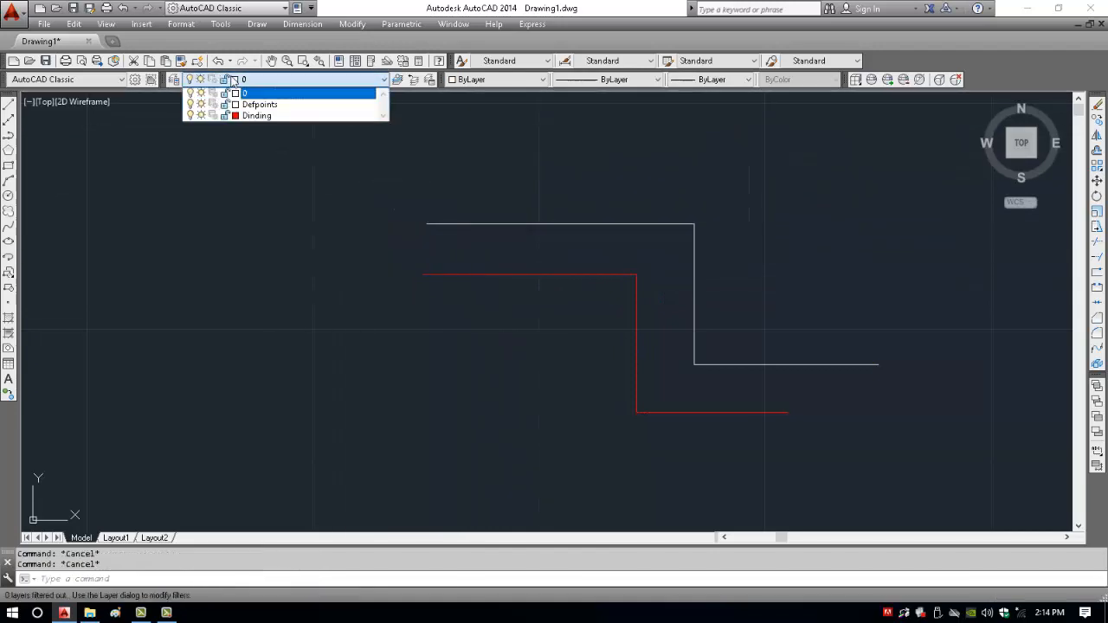
click(191, 115)
click(383, 255)
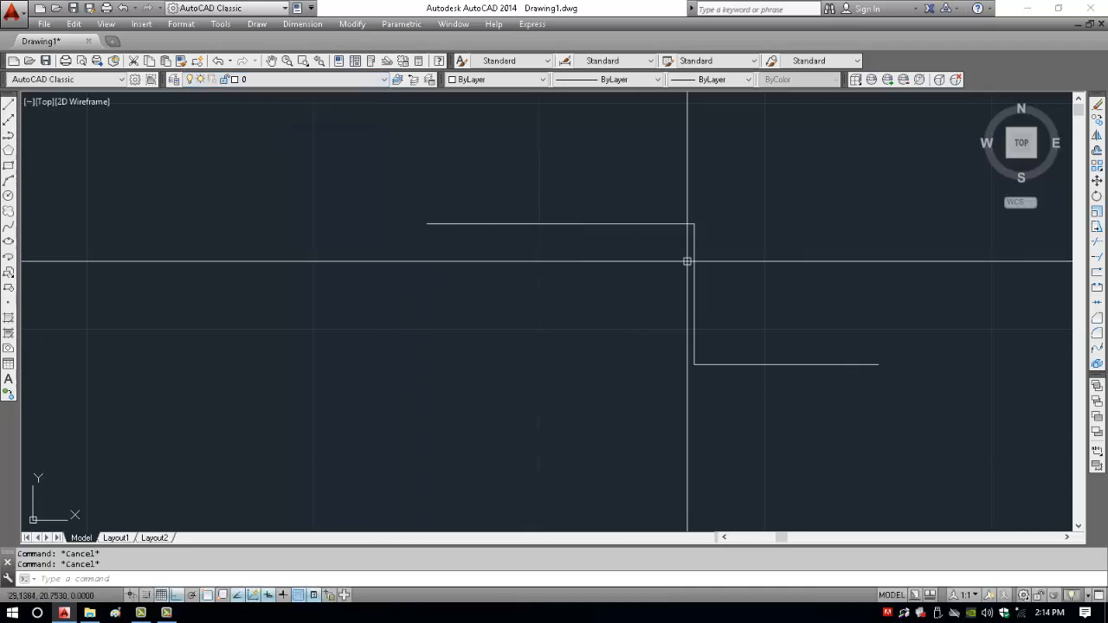
click(281, 78)
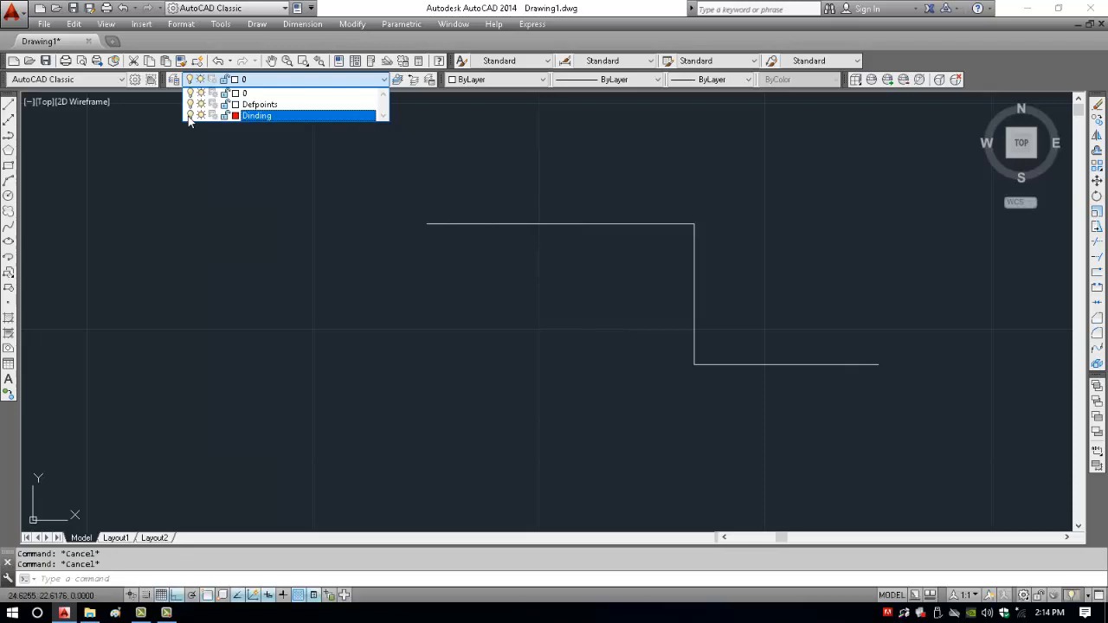
click(257, 188)
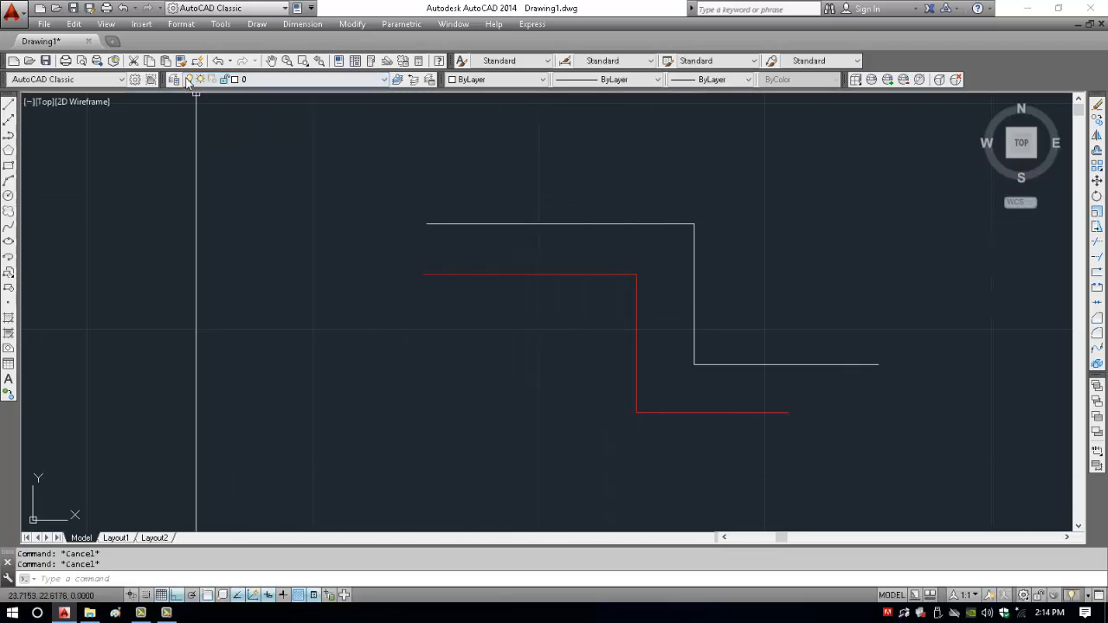
Freeze the Dinding layer, then thaw it again.
click(259, 79)
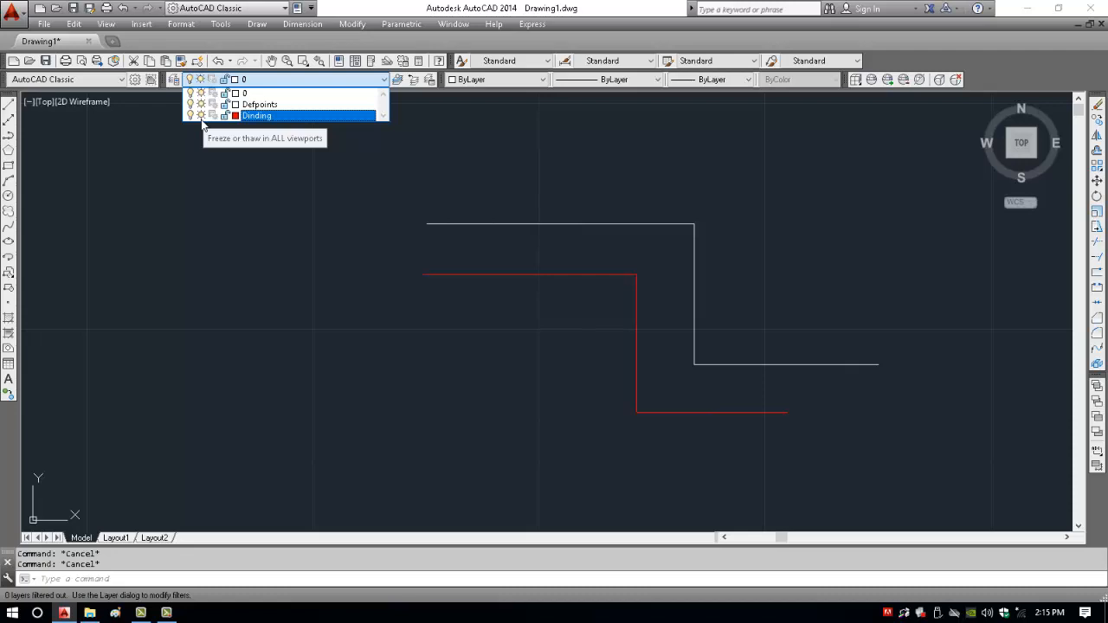
click(452, 259)
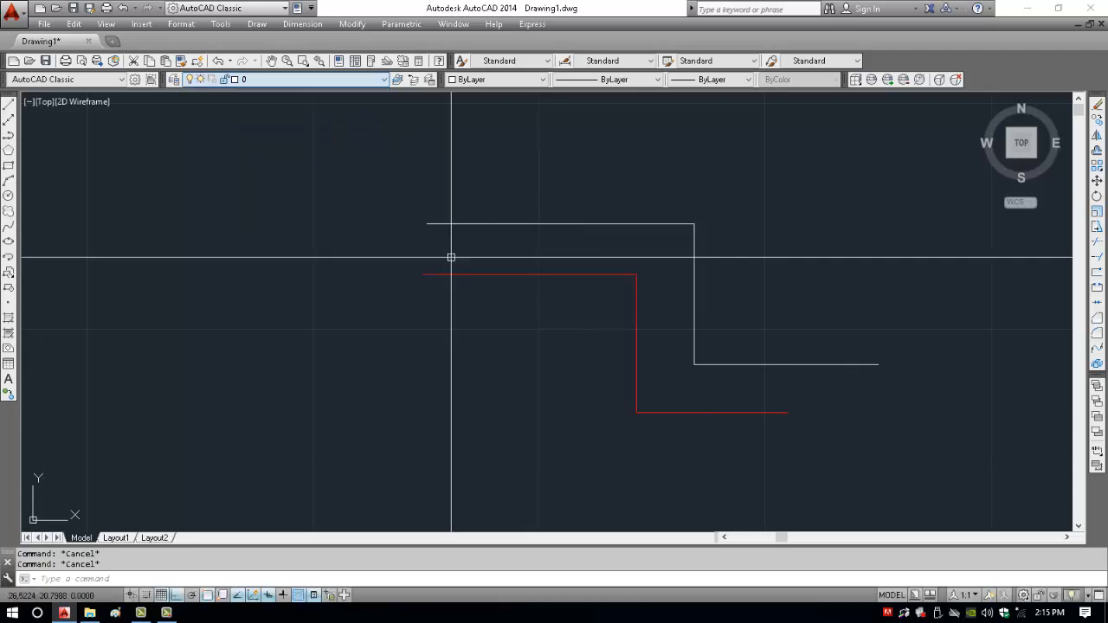
click(244, 81)
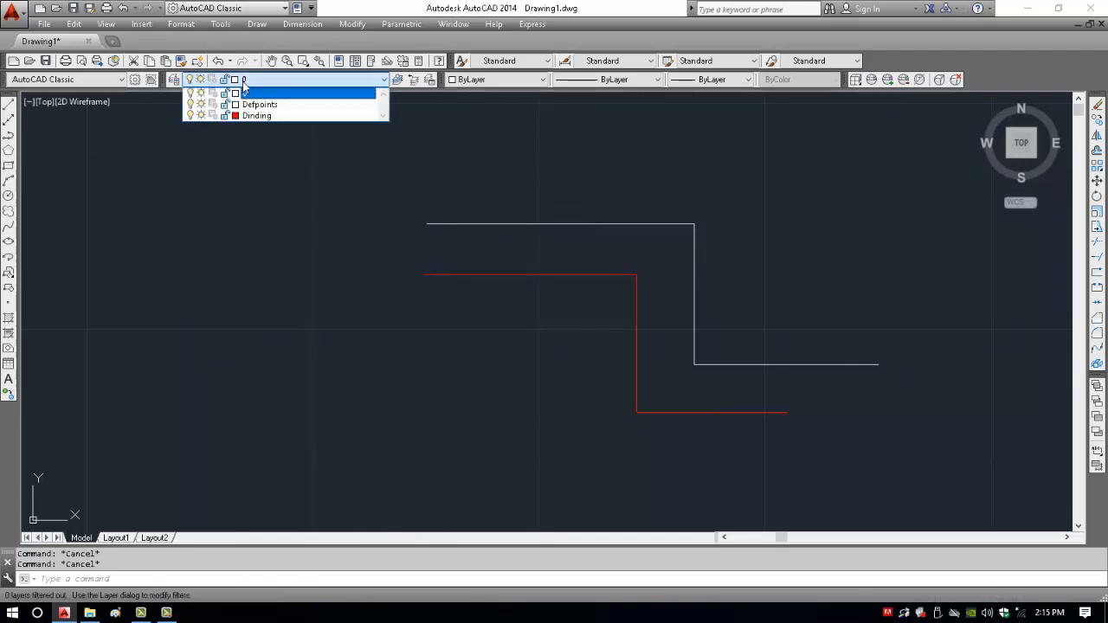
click(355, 219)
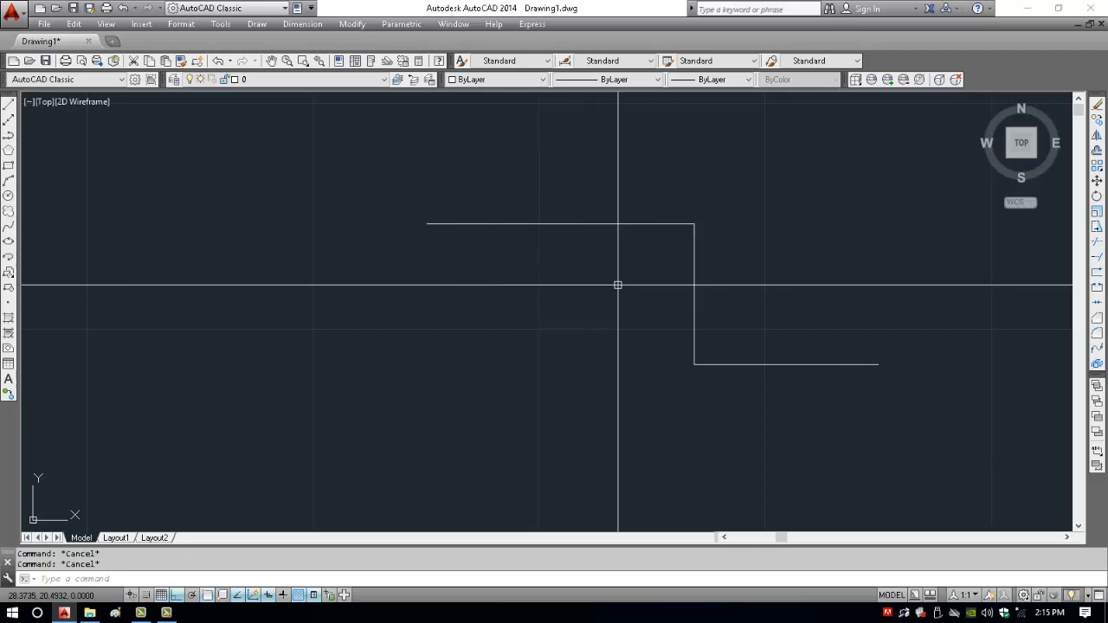
click(298, 81)
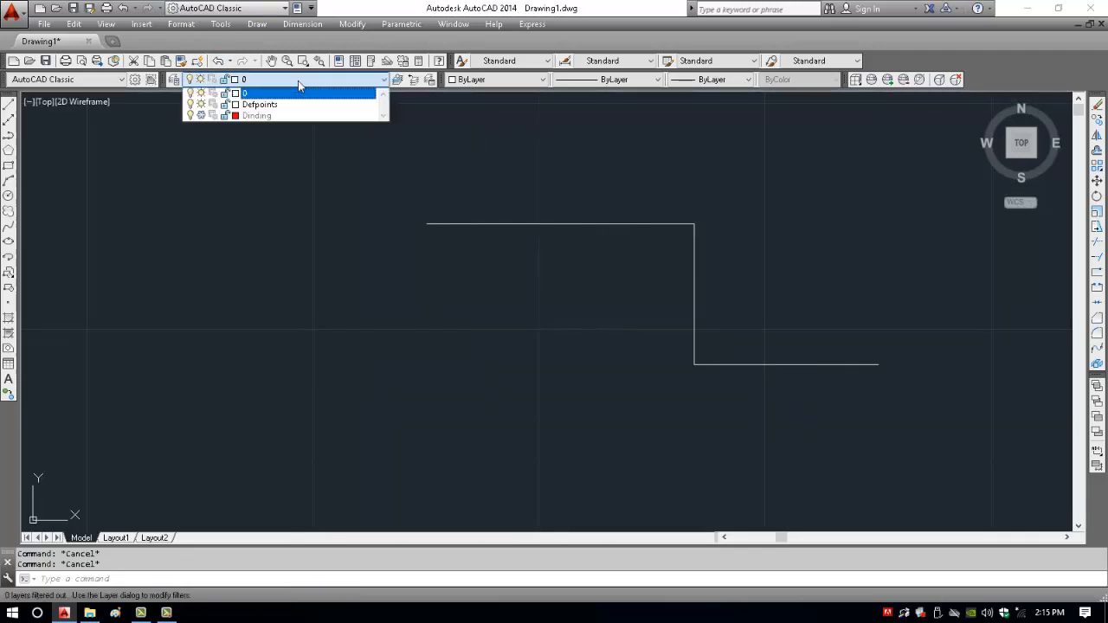
click(200, 116)
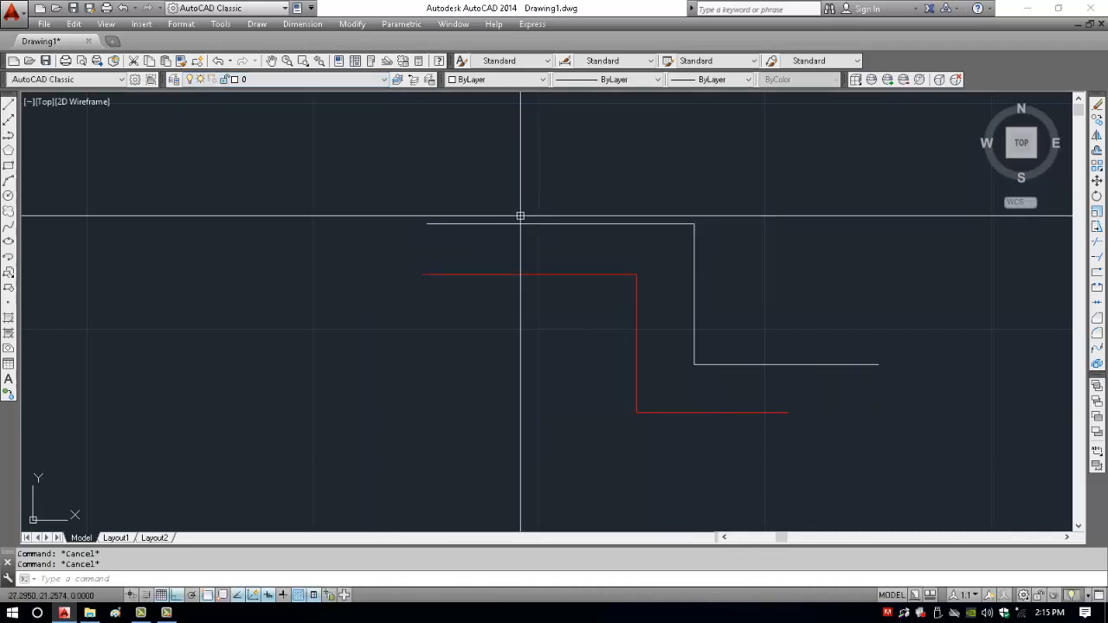
Select the red polyline on the unlocked Dinding layer with a crossing window, then clear the selection.
click(259, 79)
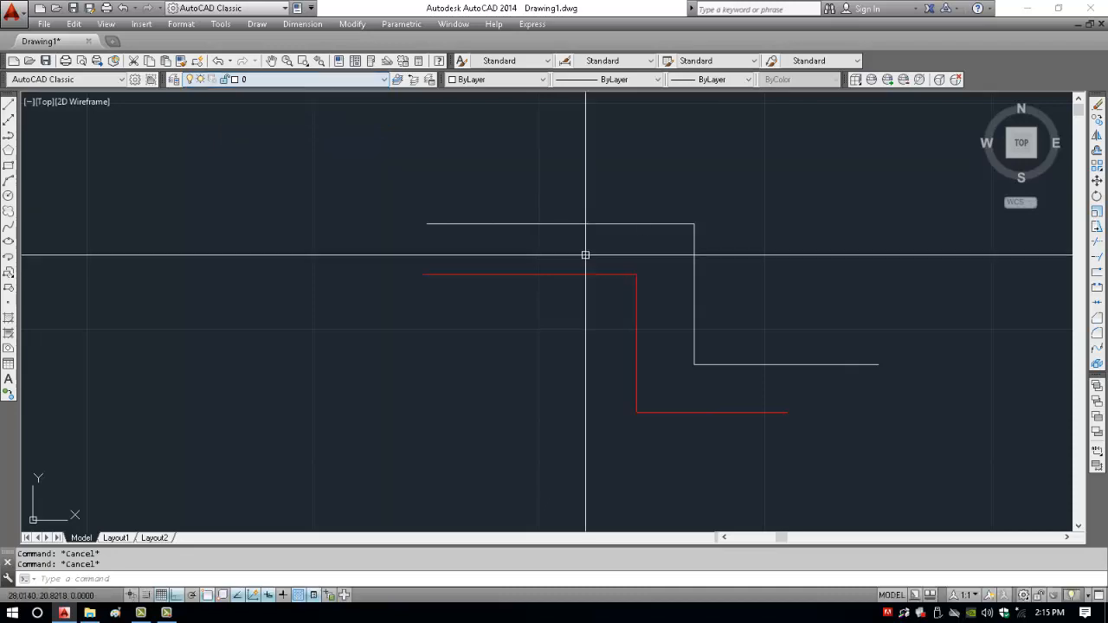
click(539, 285)
click(430, 251)
key(Escape)
key(Escape)
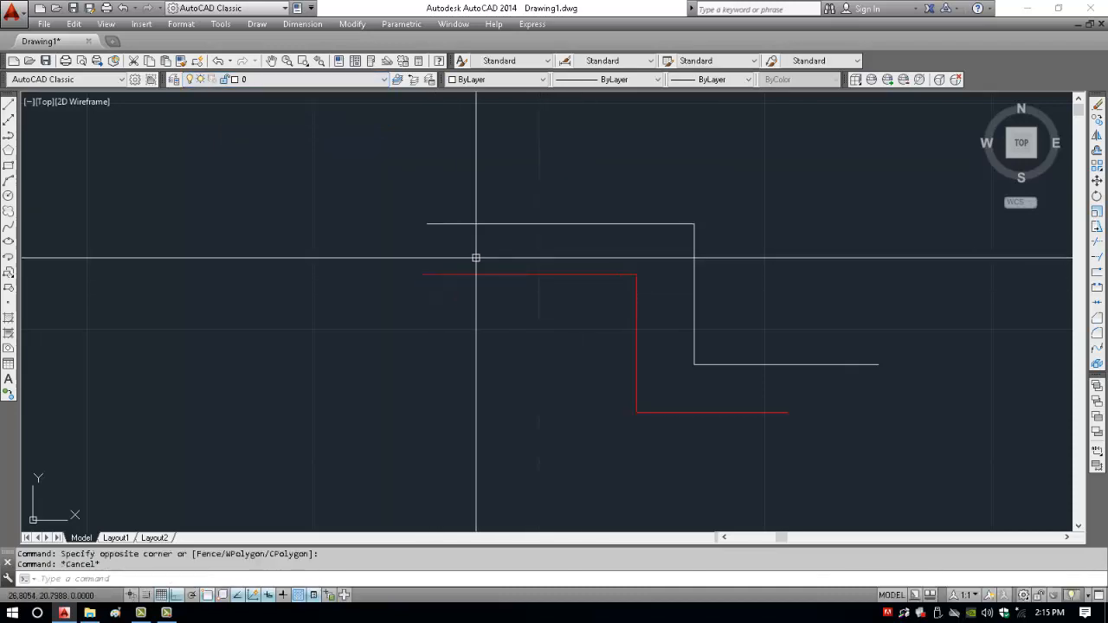
Lock the Dinding layer and try to erase its red stepped polyline.
click(250, 80)
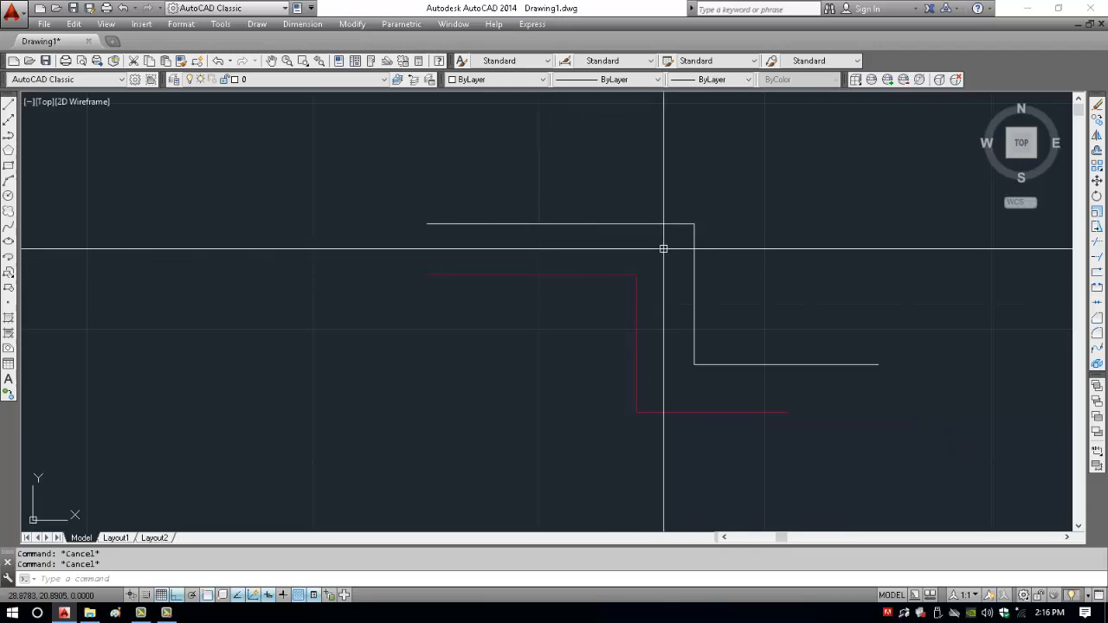
click(556, 259)
click(499, 297)
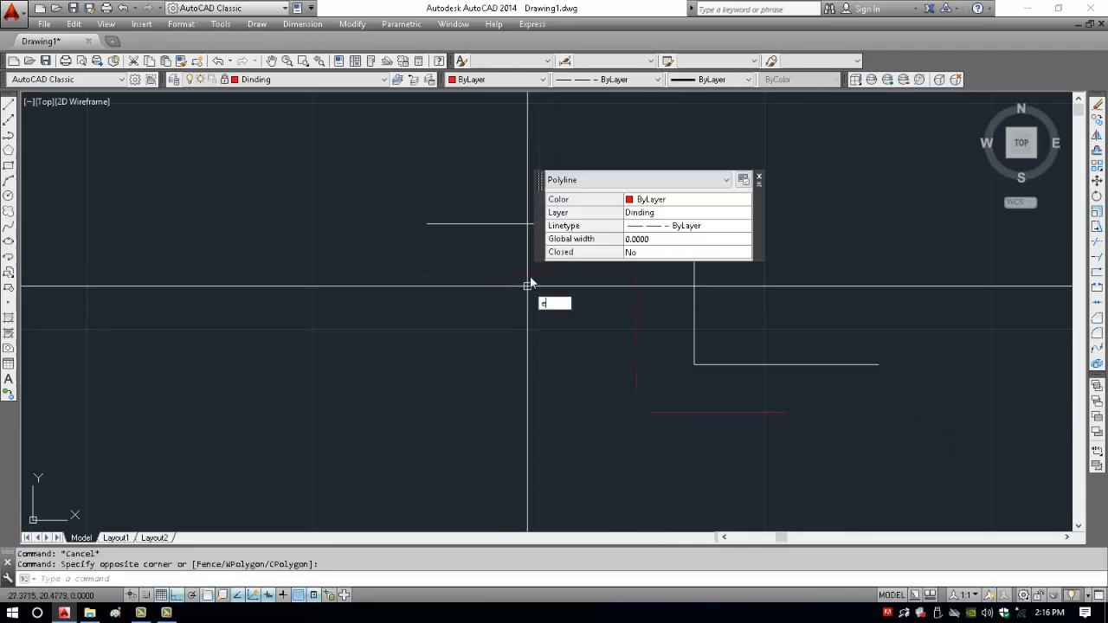
key(Delete)
key(Escape)
Select the locked red polyline again to view its properties, then clear the selection.
click(485, 251)
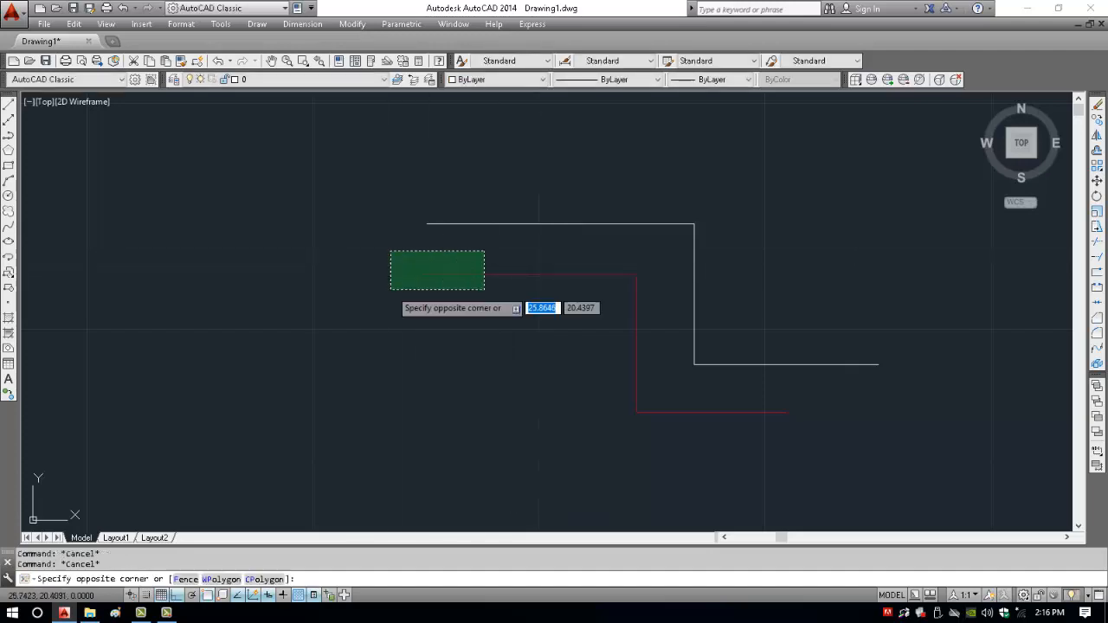
click(390, 289)
key(Escape)
click(486, 256)
click(418, 305)
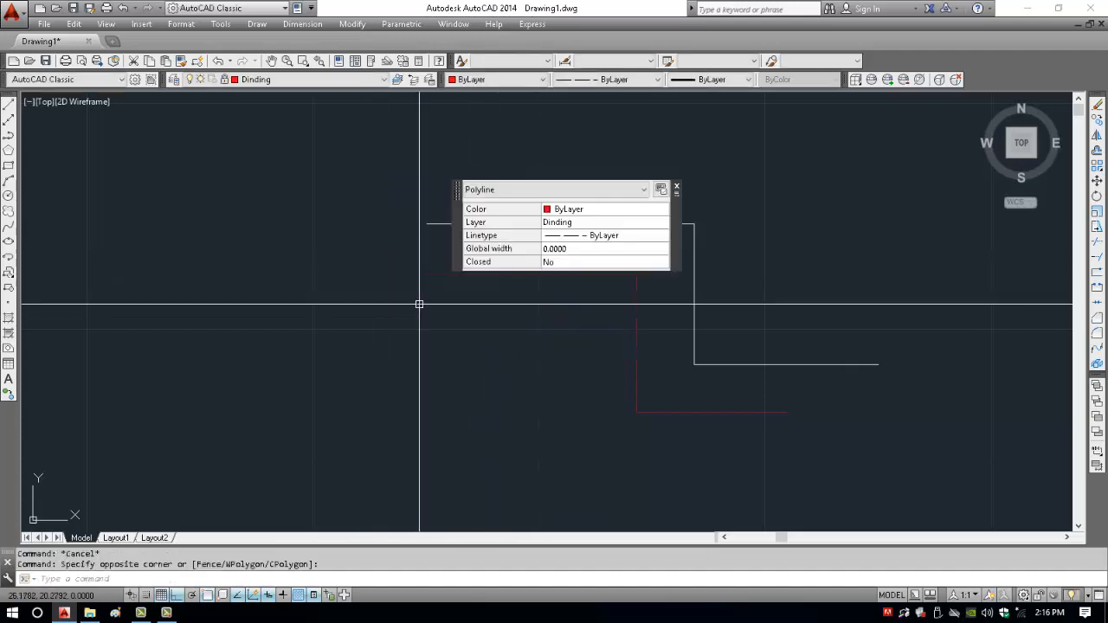
key(Escape)
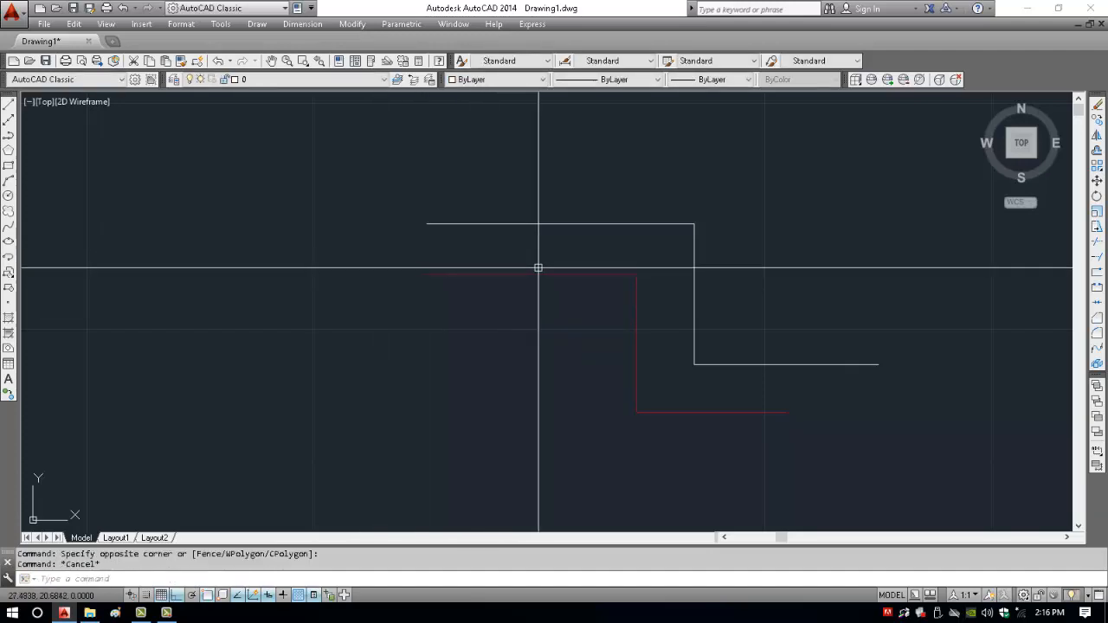
key(Escape)
mouse_move(537, 274)
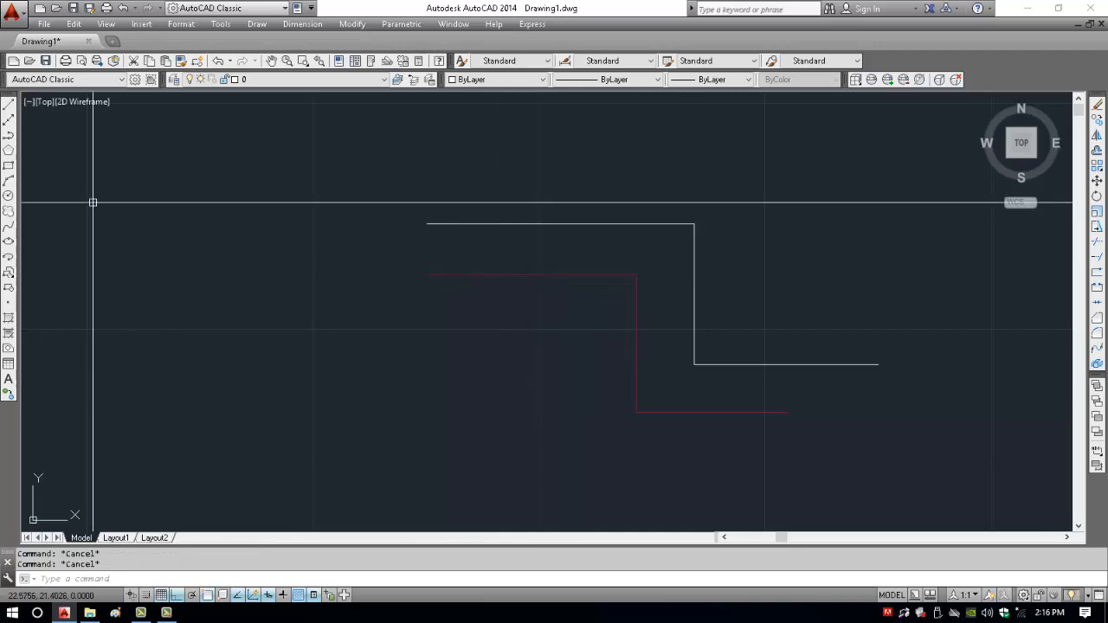
Unlock the Dinding layer.
click(250, 80)
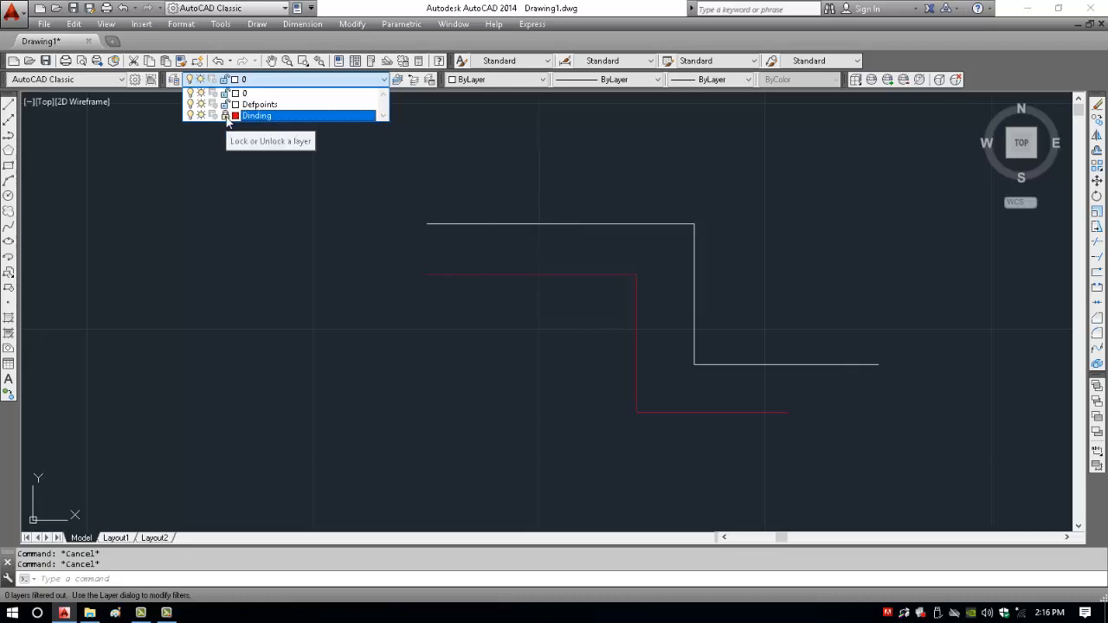
click(225, 115)
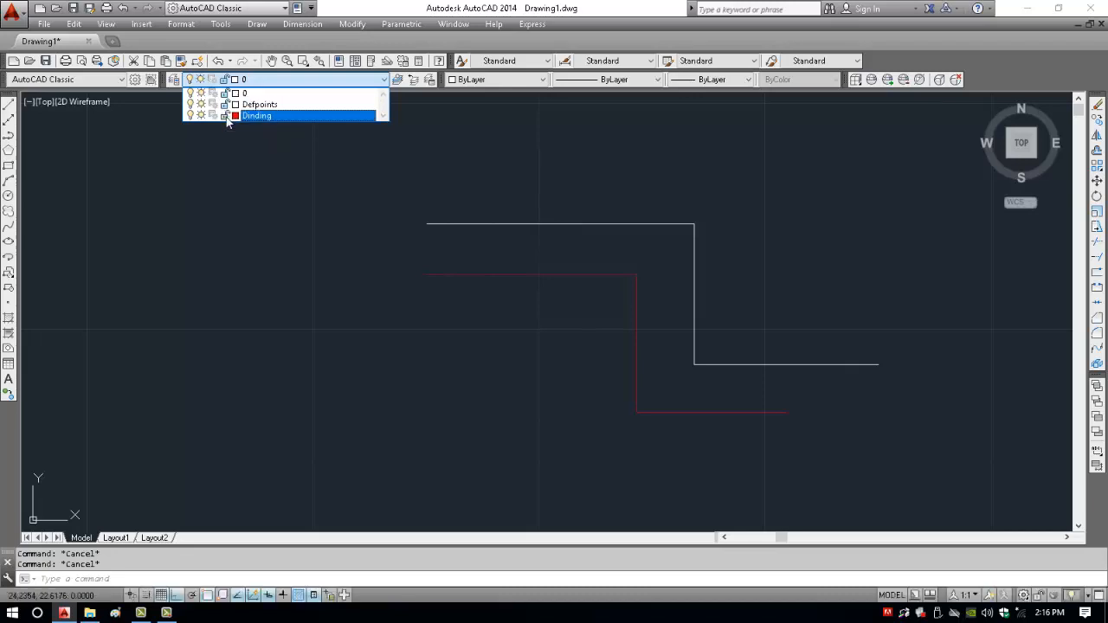
click(301, 197)
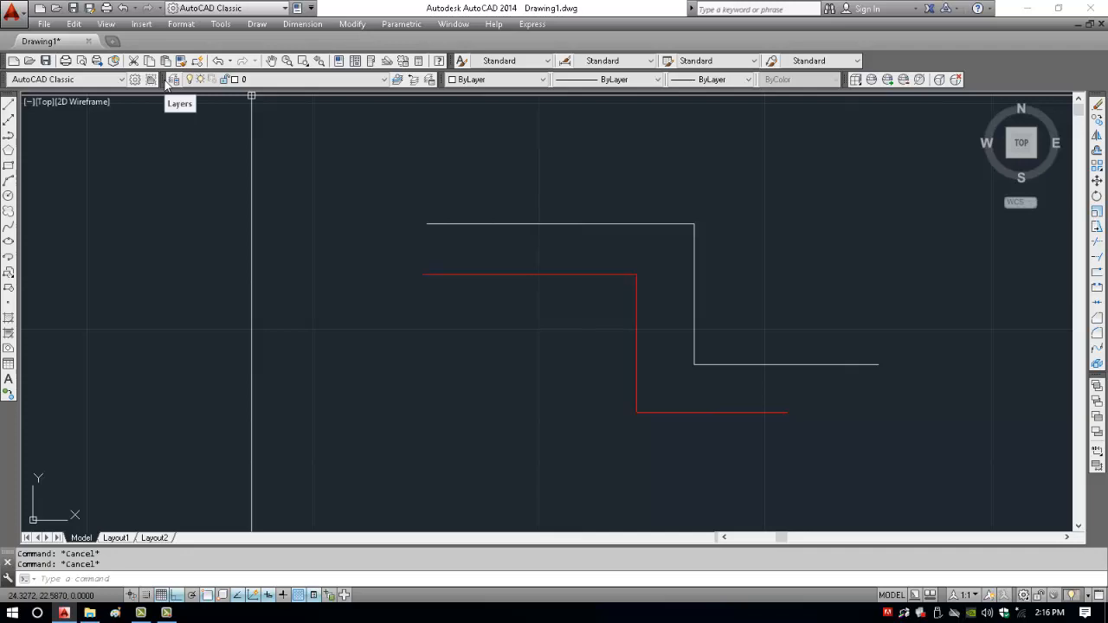
Erase both stepped polylines, the white one on layer 0 and the red one on Dinding.
click(774, 306)
click(638, 344)
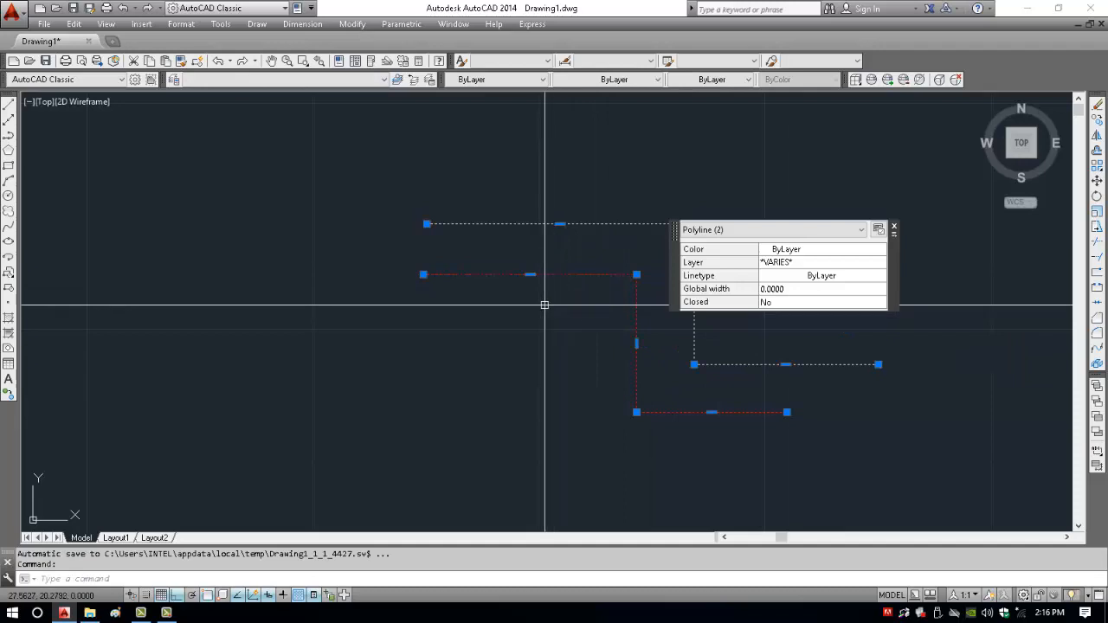
key(Escape)
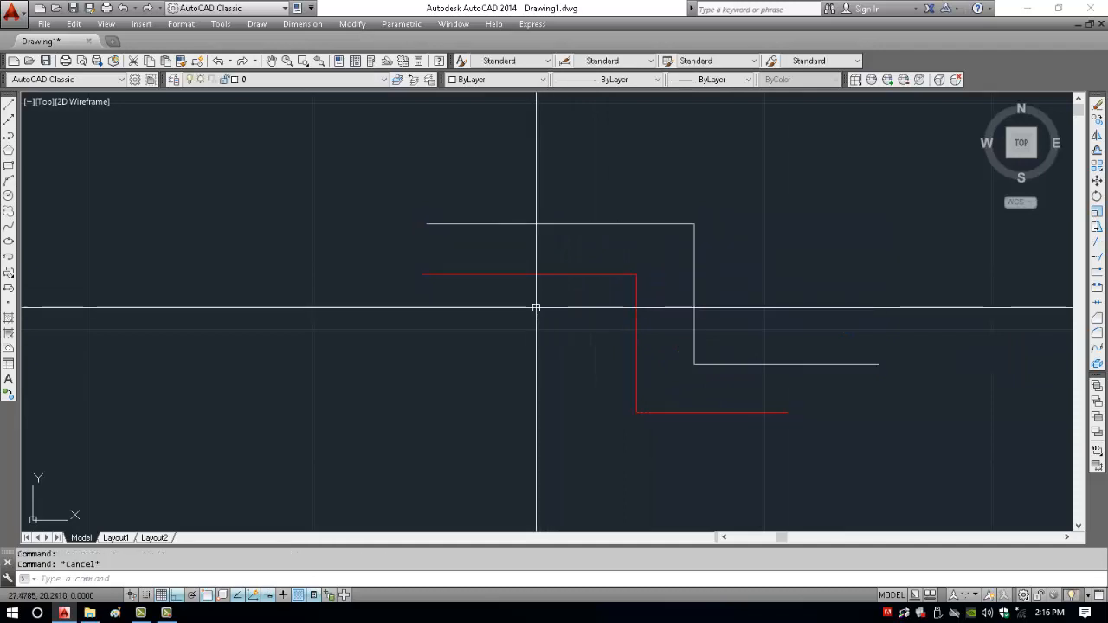
click(712, 229)
click(519, 376)
text(e)
key(Return)
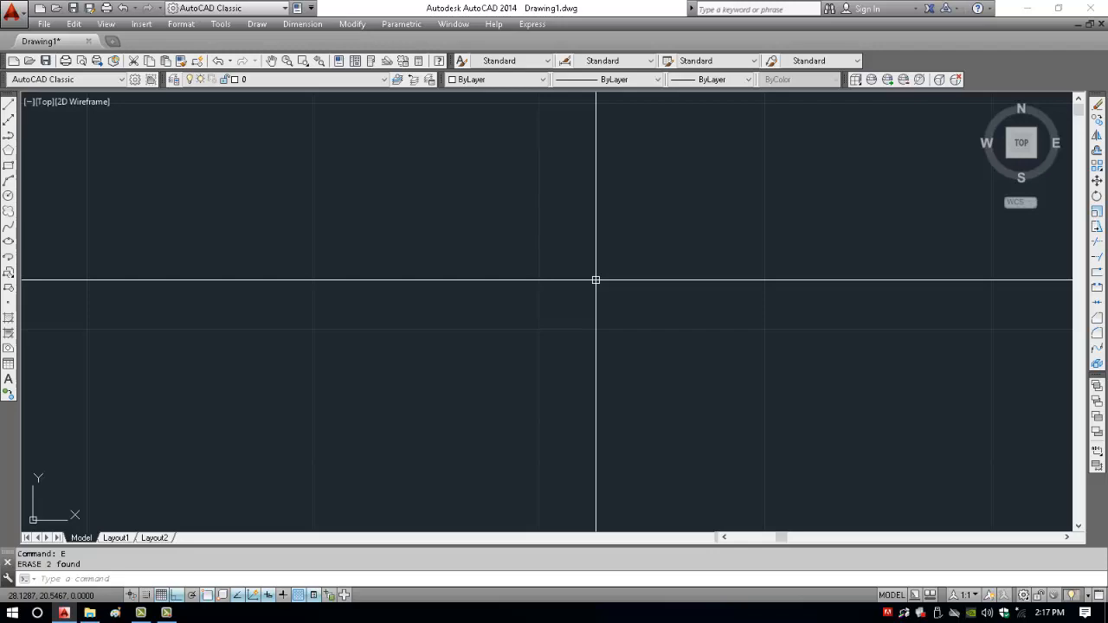
Draw two separate horizontal lines on layer 0, placing the second, longer one above the first.
text(l)
key(Return)
click(422, 313)
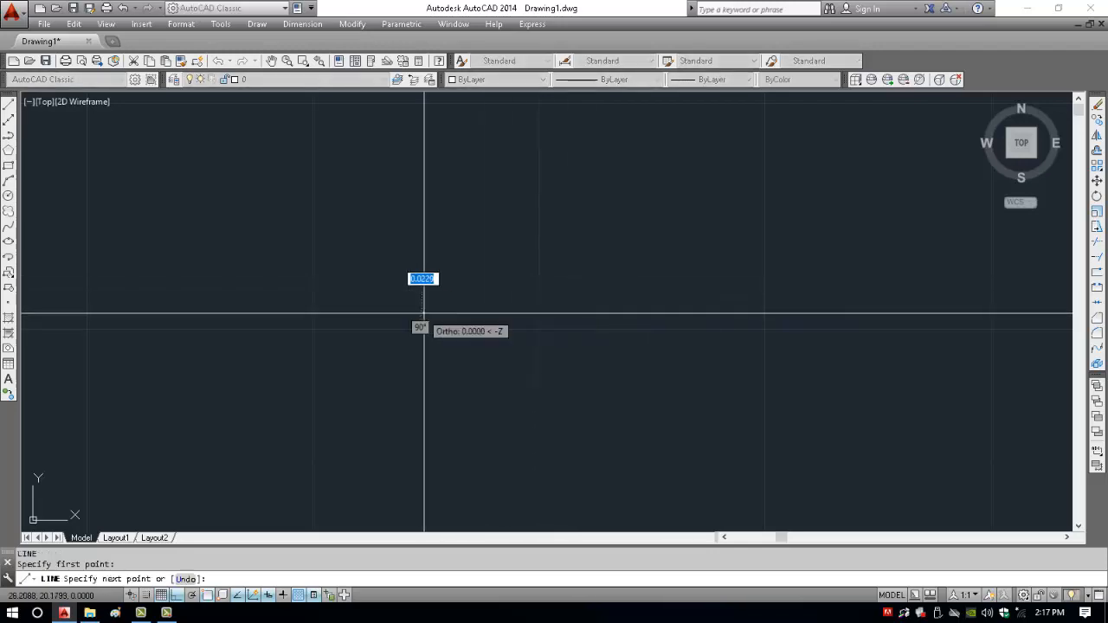
click(635, 337)
key(Return)
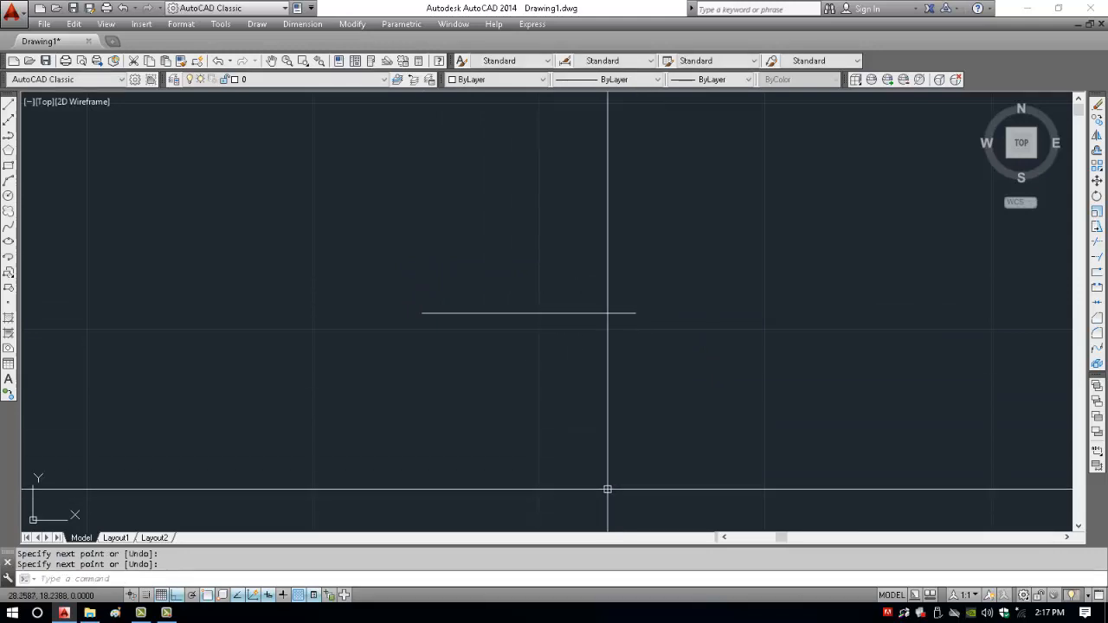
text(l)
key(Return)
click(408, 252)
click(713, 252)
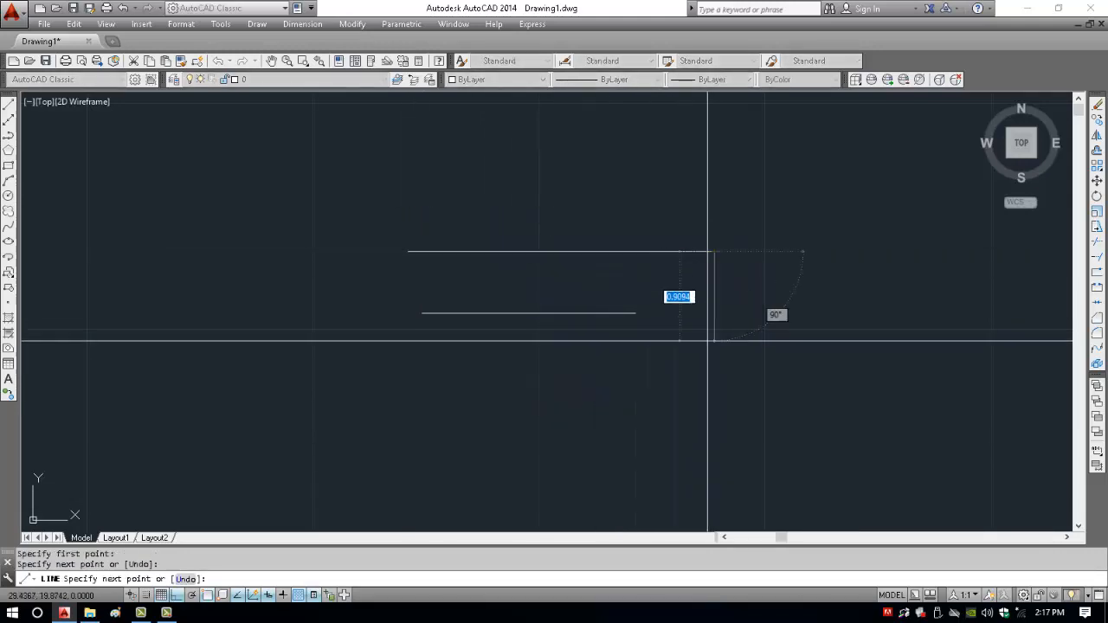
key(Return)
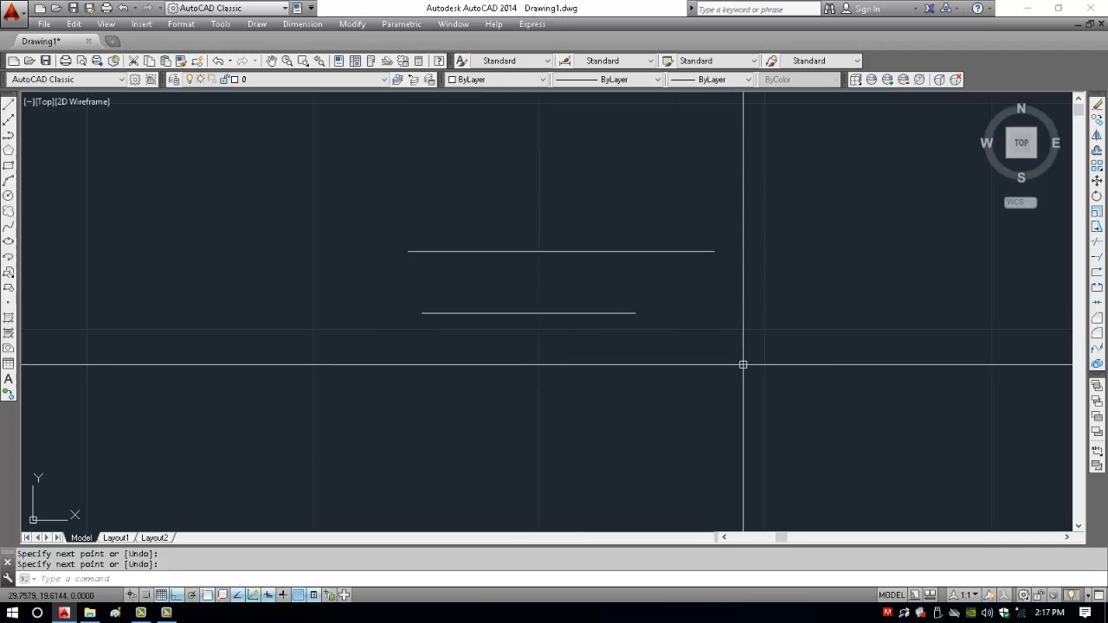
click(676, 227)
click(448, 405)
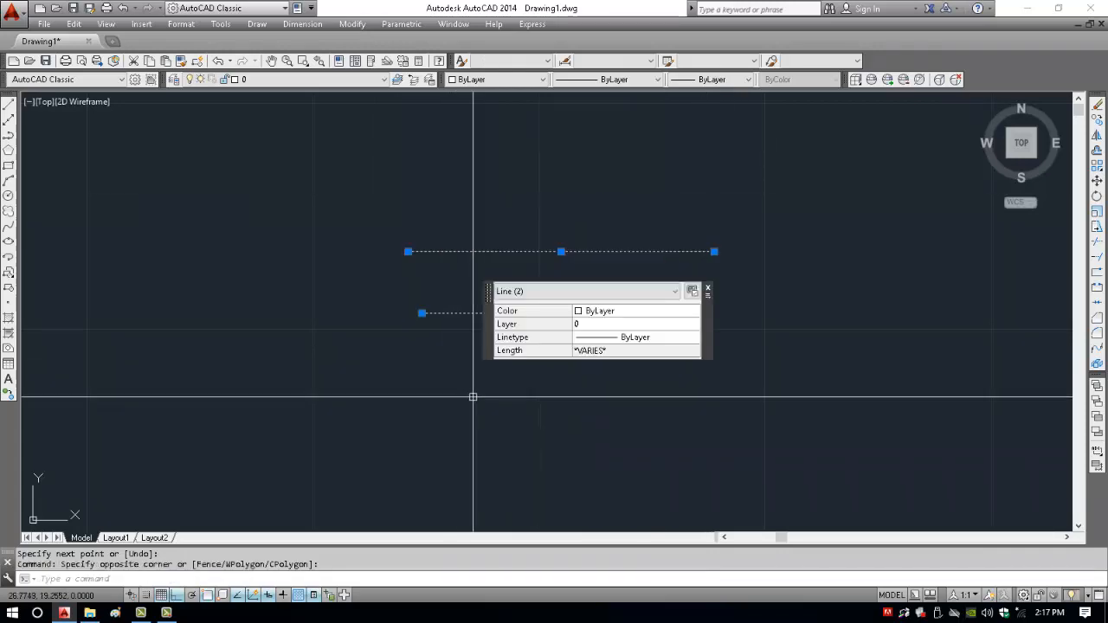
text(w)
key(Return)
click(549, 436)
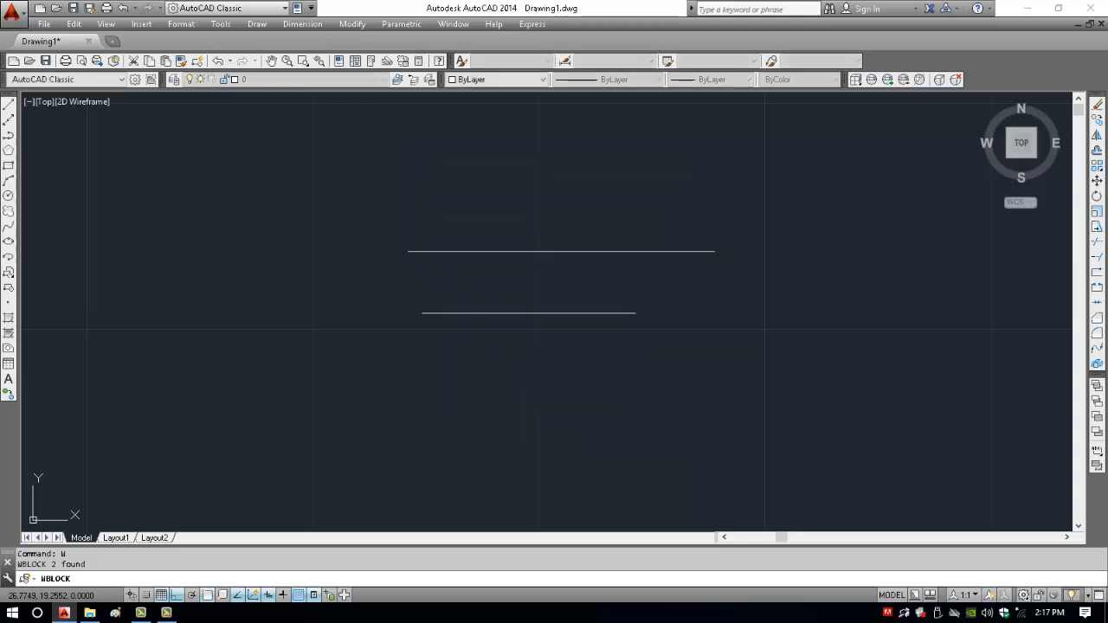
Erase the two horizontal lines from the drawing.
click(618, 167)
click(376, 403)
text(e)
key(Return)
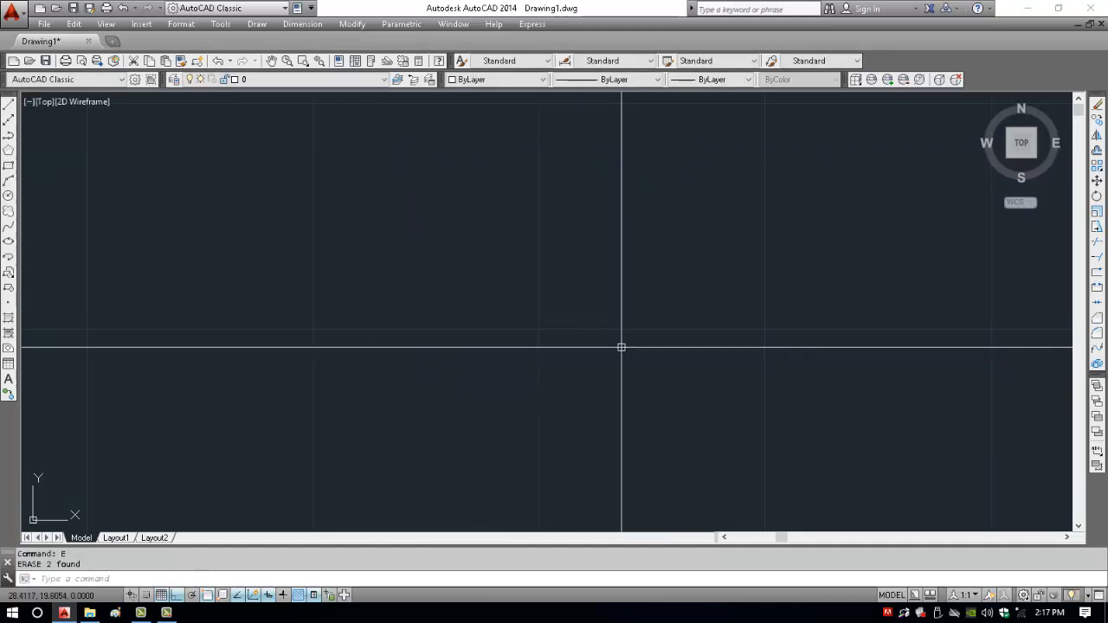
Open the STANDARD multiline style for modification and set its description to "garis dinding".
text(MLs)
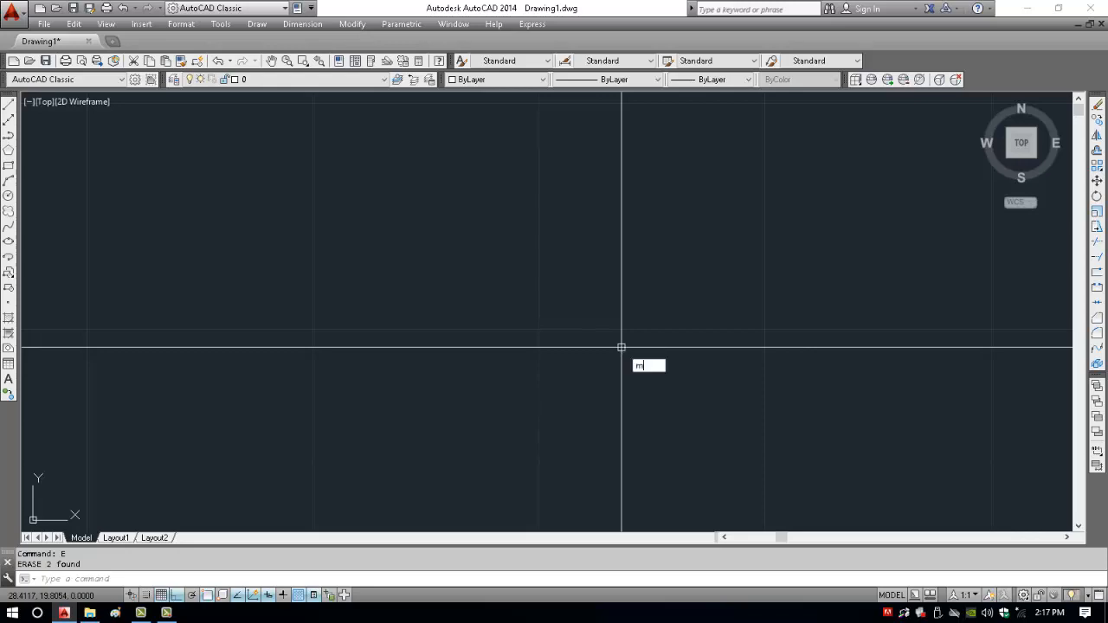
text(tyle)
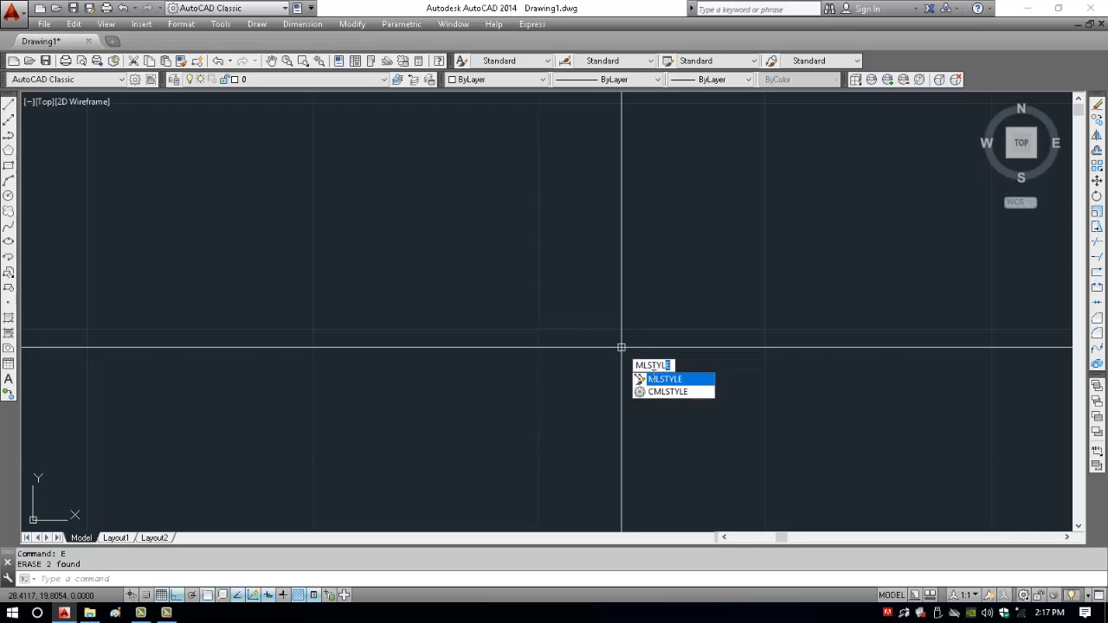
key(Return)
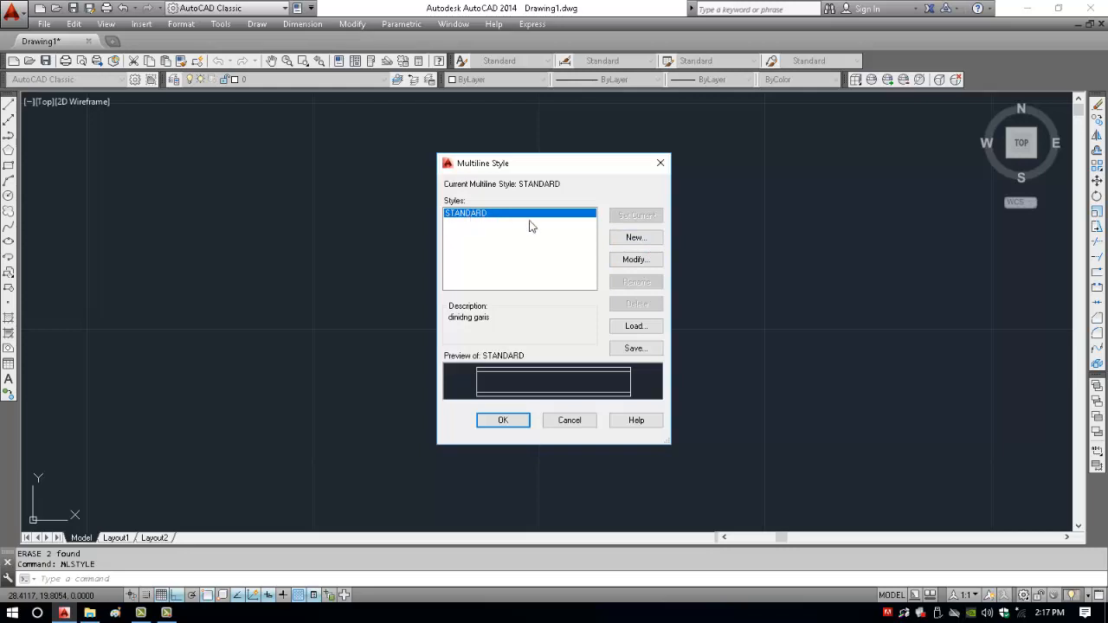
click(636, 259)
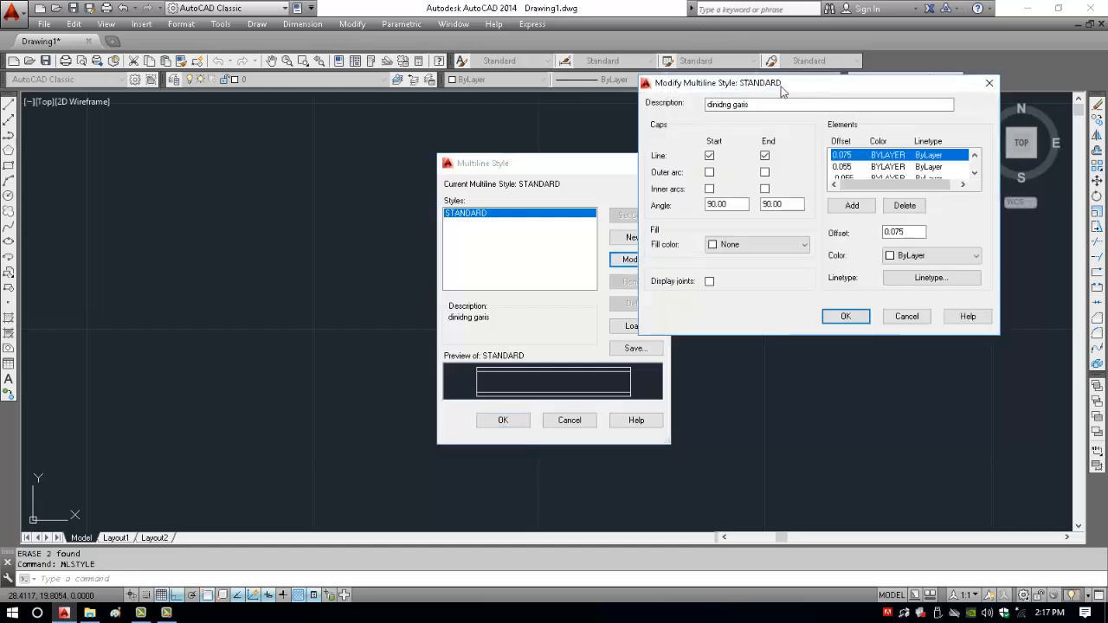
drag(783, 88, 569, 115)
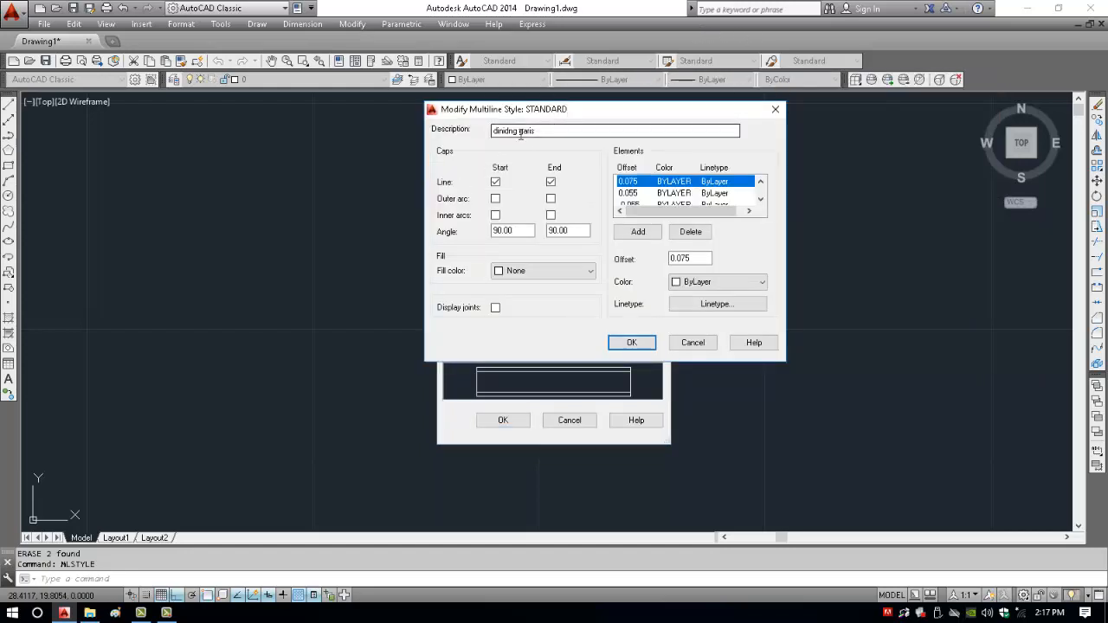
drag(509, 134, 515, 136)
double_click(511, 135)
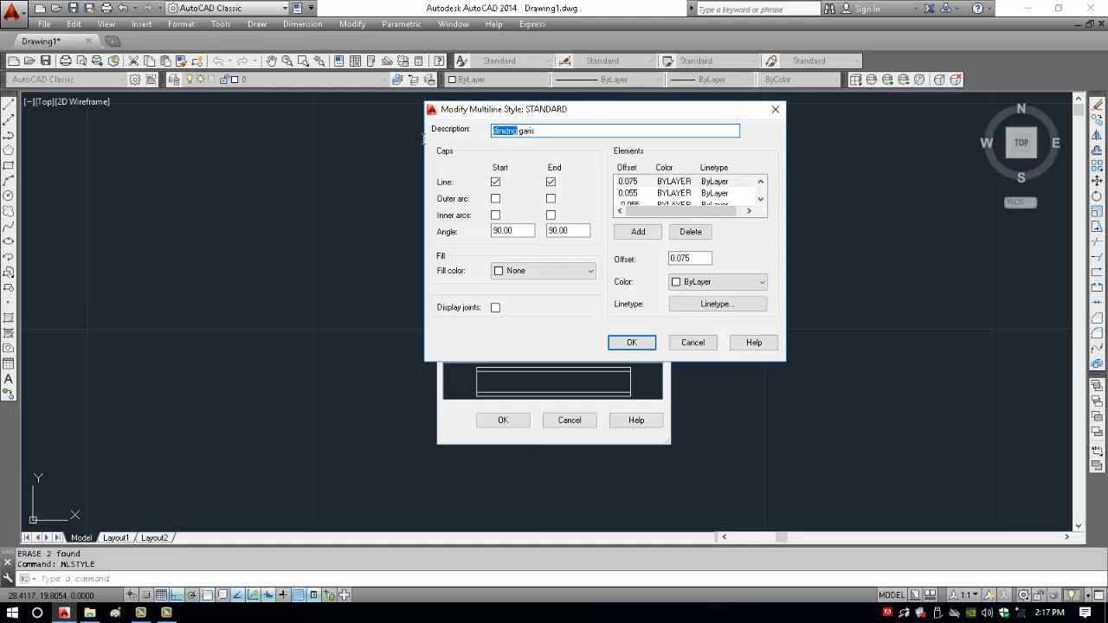
text(dindi)
drag(546, 135, 399, 130)
text(garis dindin)
Switch the start line cap off and on again to compare its effect in the style preview.
drag(615, 111, 849, 95)
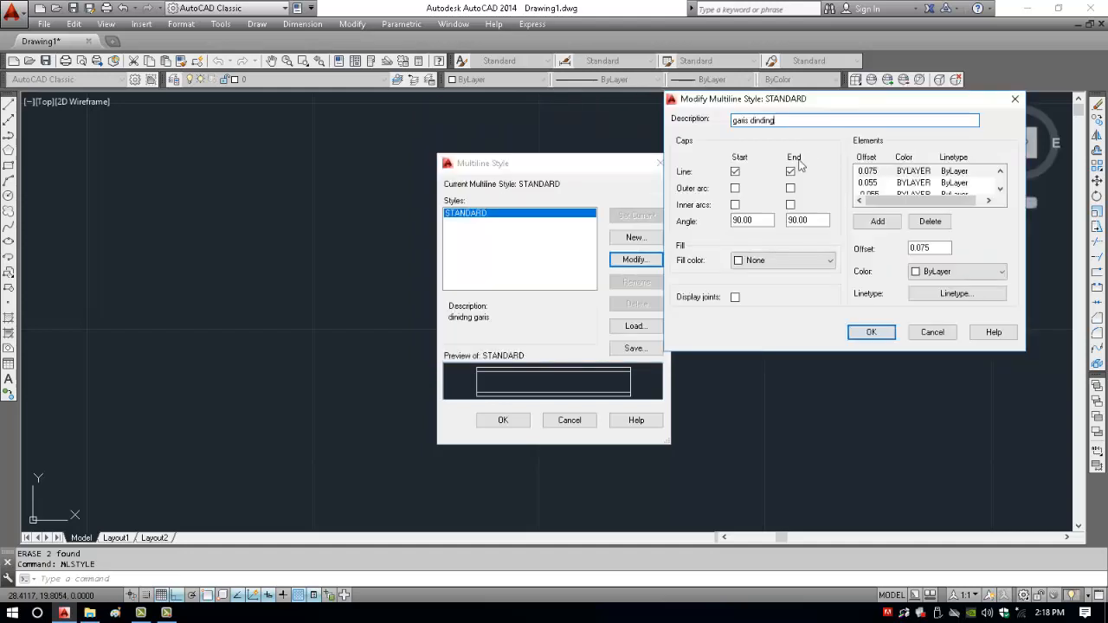
click(735, 172)
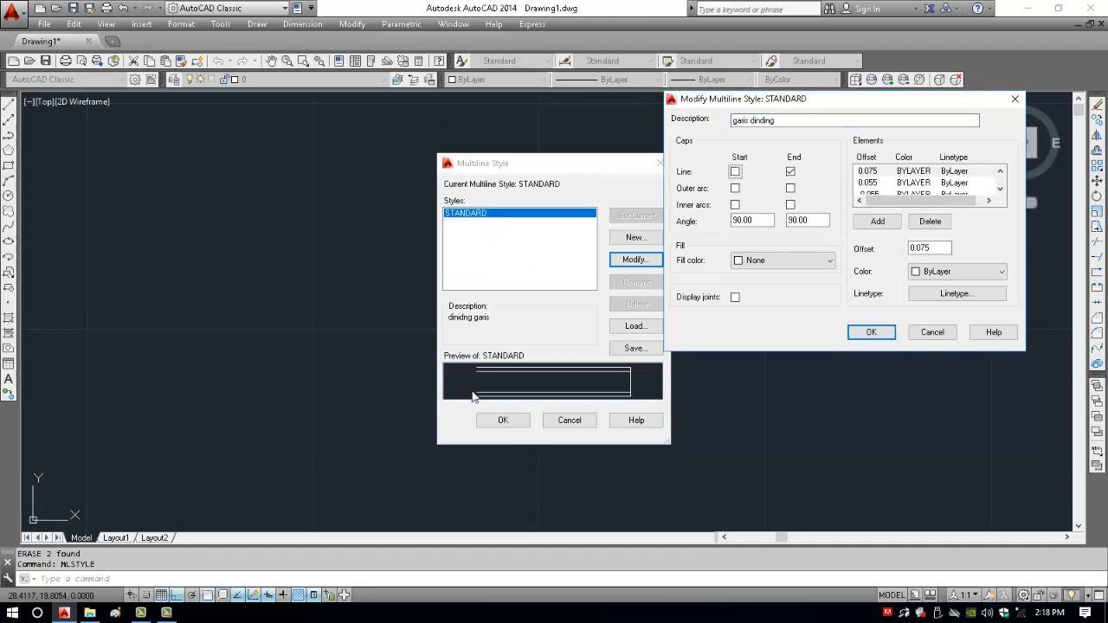
click(735, 172)
drag(877, 98, 266, 119)
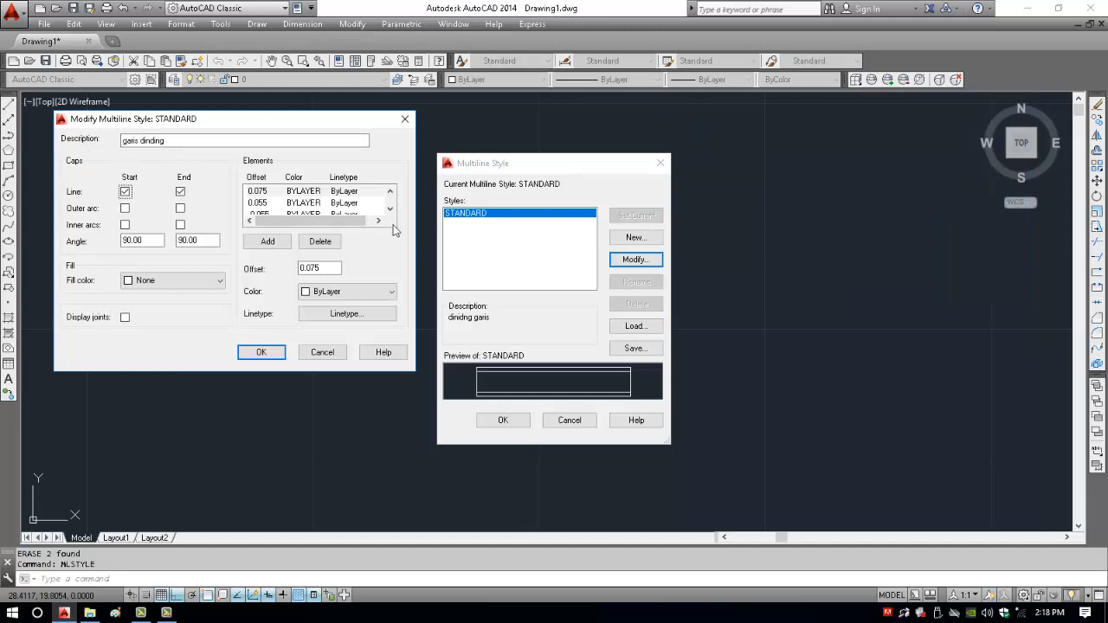
Delete the 0.075, 0.055 and -0.055 elements from the STANDARD multiline style.
click(272, 192)
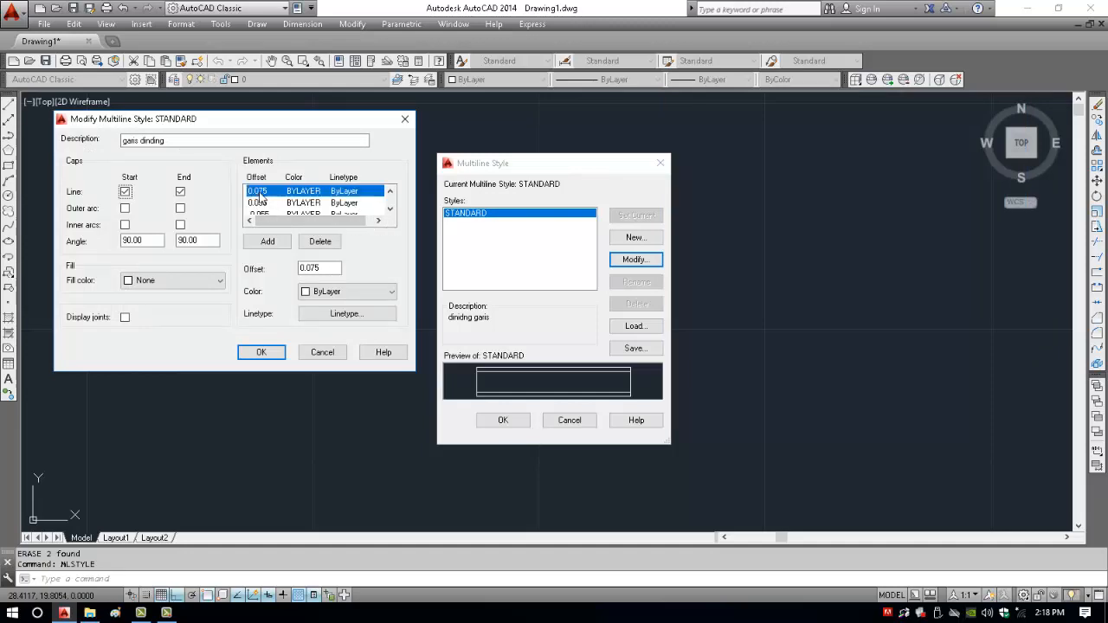
click(316, 241)
click(316, 241)
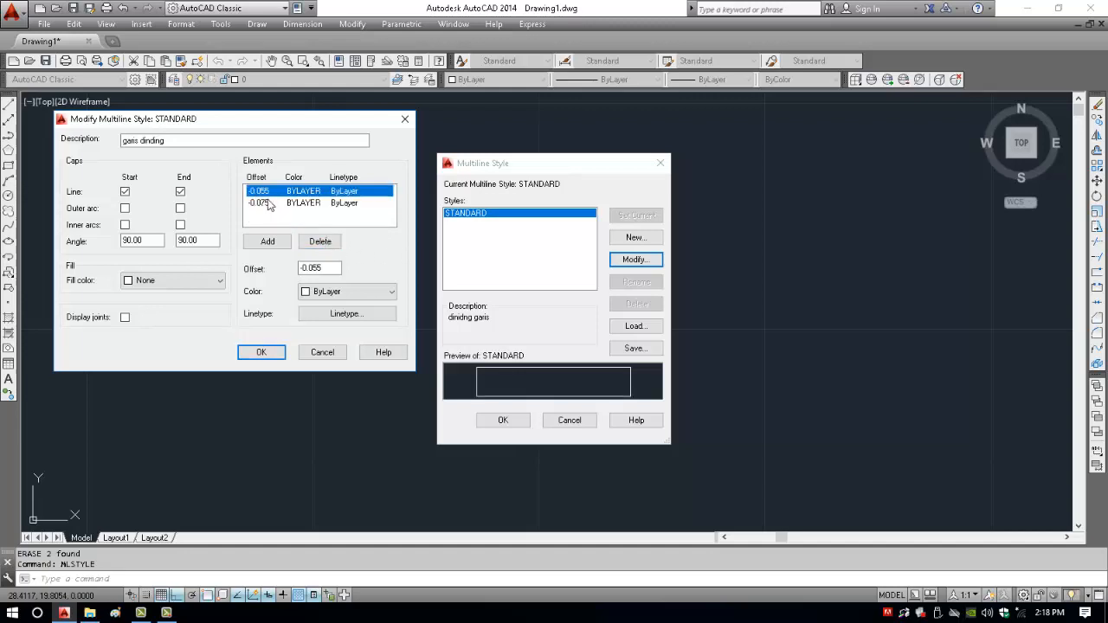
click(315, 241)
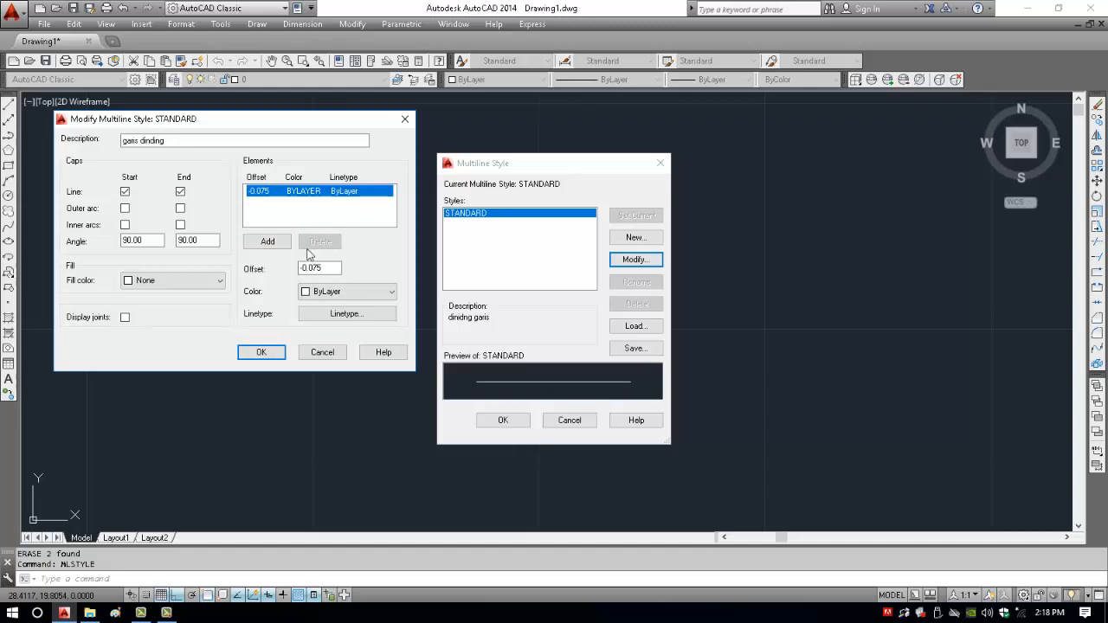
Set the remaining element's offset to 0.075 and add a second element with offset -0.075.
drag(331, 272, 290, 270)
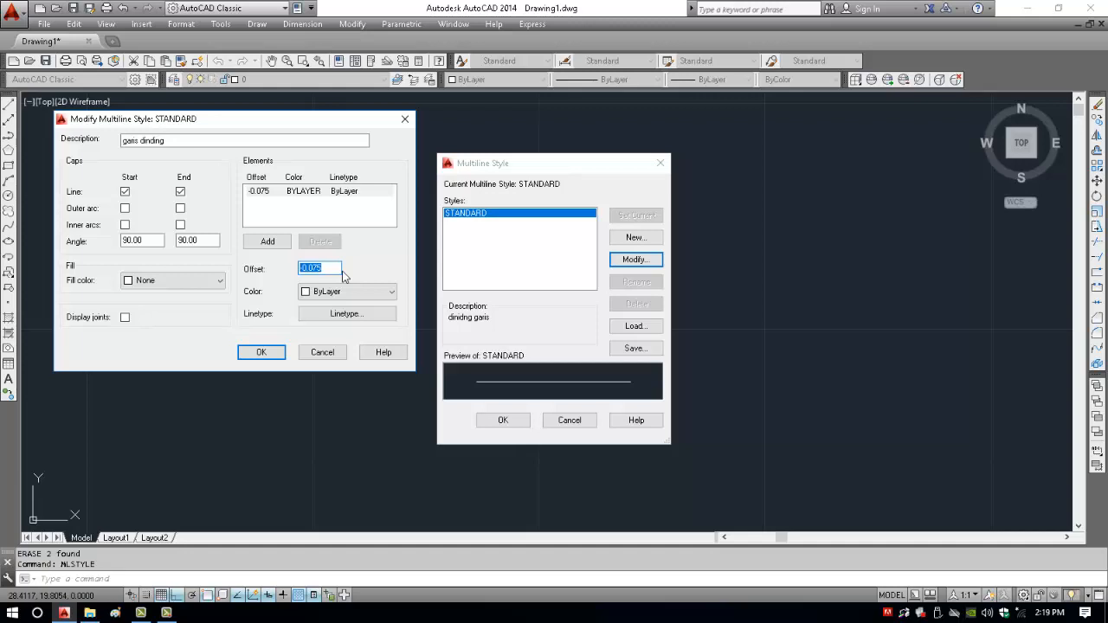
text(0.075)
click(268, 241)
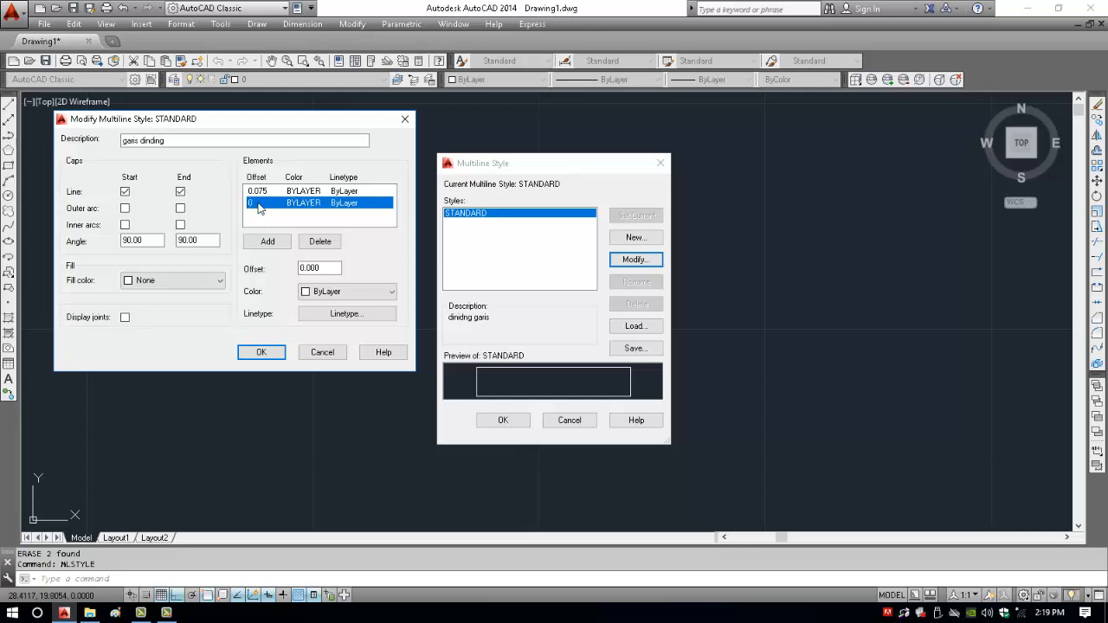
drag(336, 268, 279, 274)
text(0)
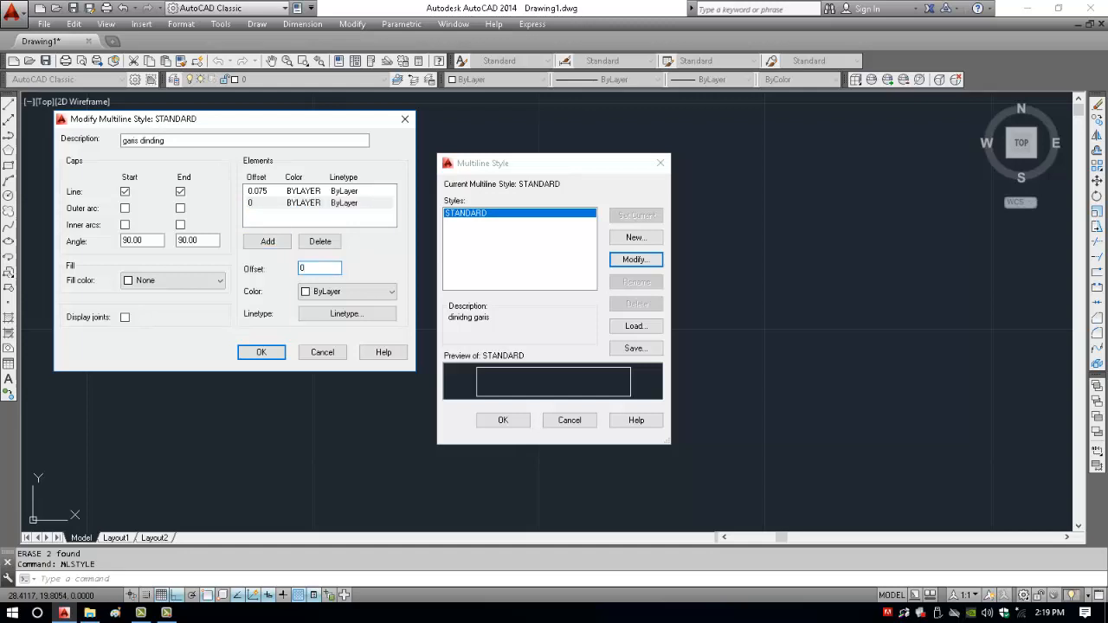
text(-0.075)
Add two inner elements with offsets 0.055 and -0.055 and accept the modified style.
click(272, 241)
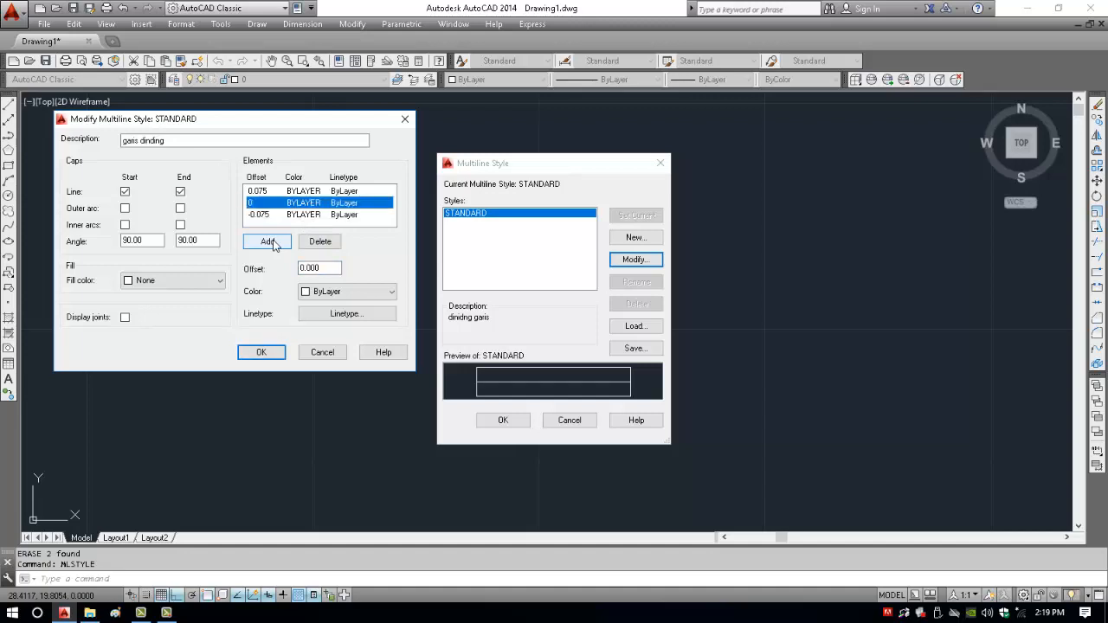
drag(333, 269, 276, 270)
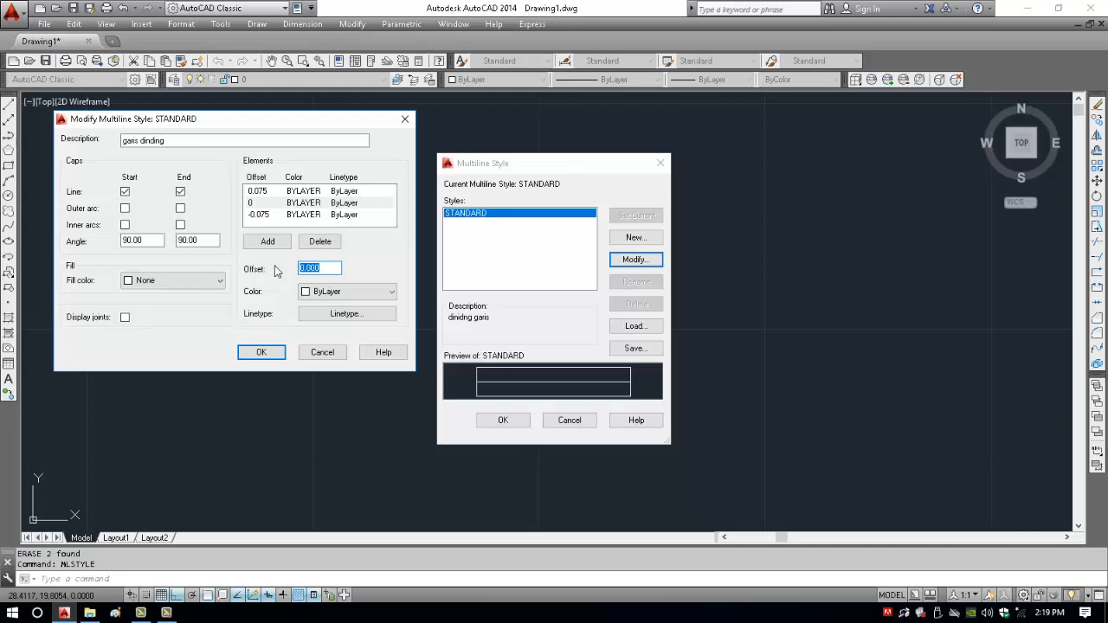
text(0.055)
click(268, 242)
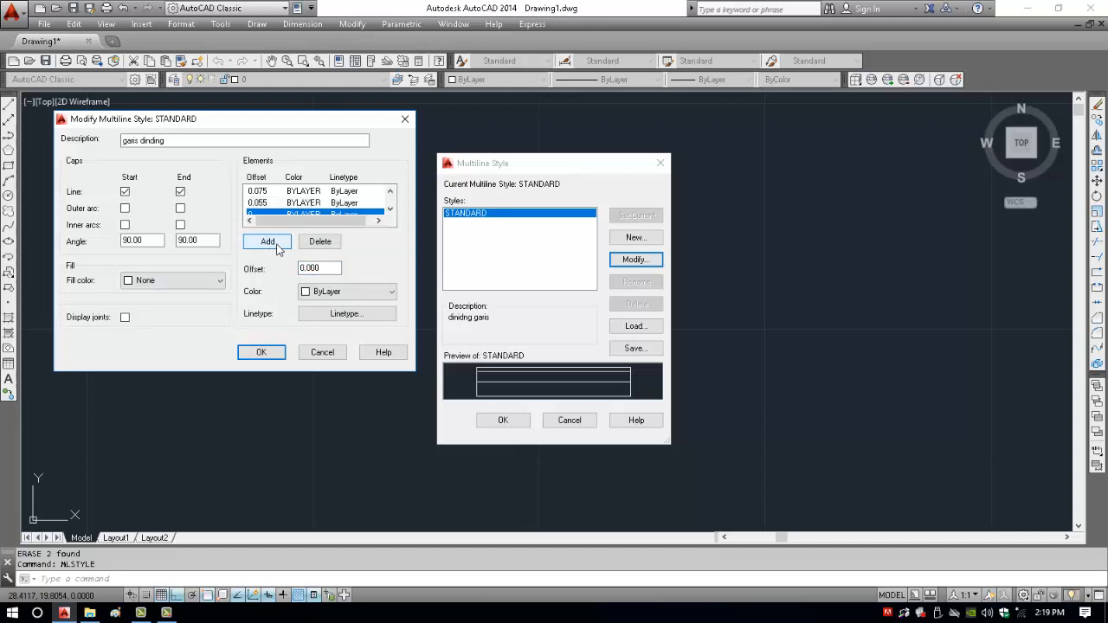
click(330, 267)
drag(330, 267, 299, 268)
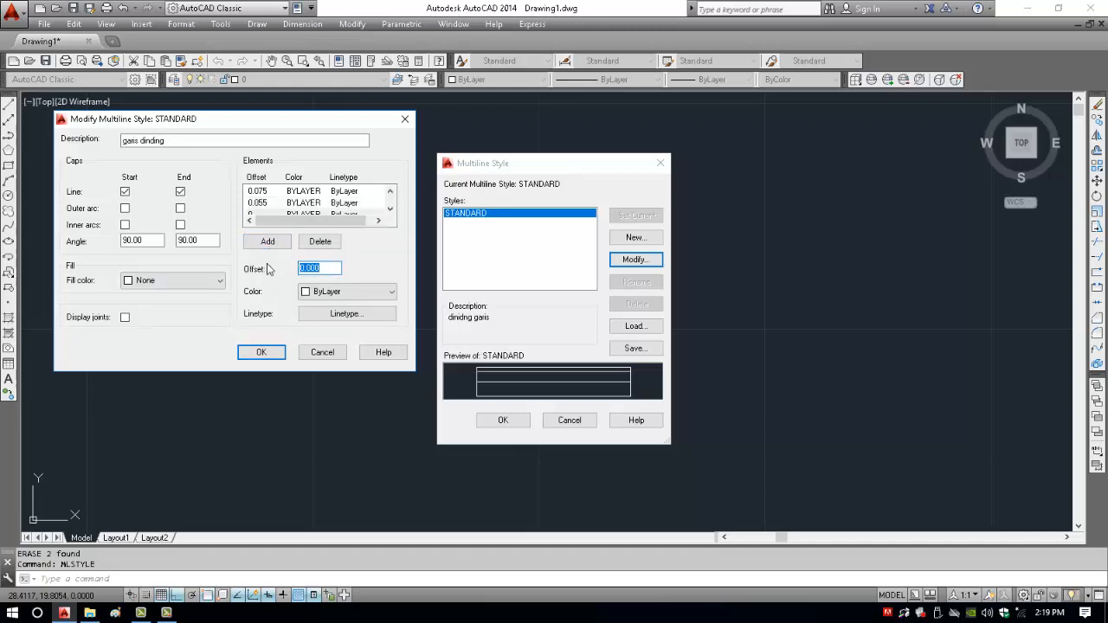
text(-0.055)
click(390, 209)
click(389, 209)
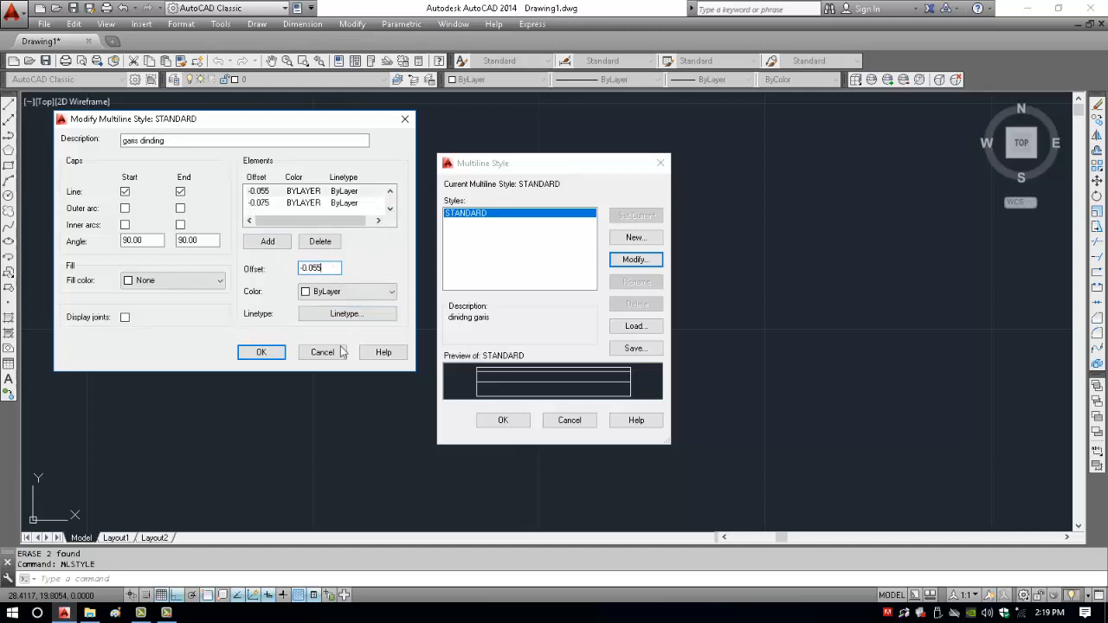
click(260, 353)
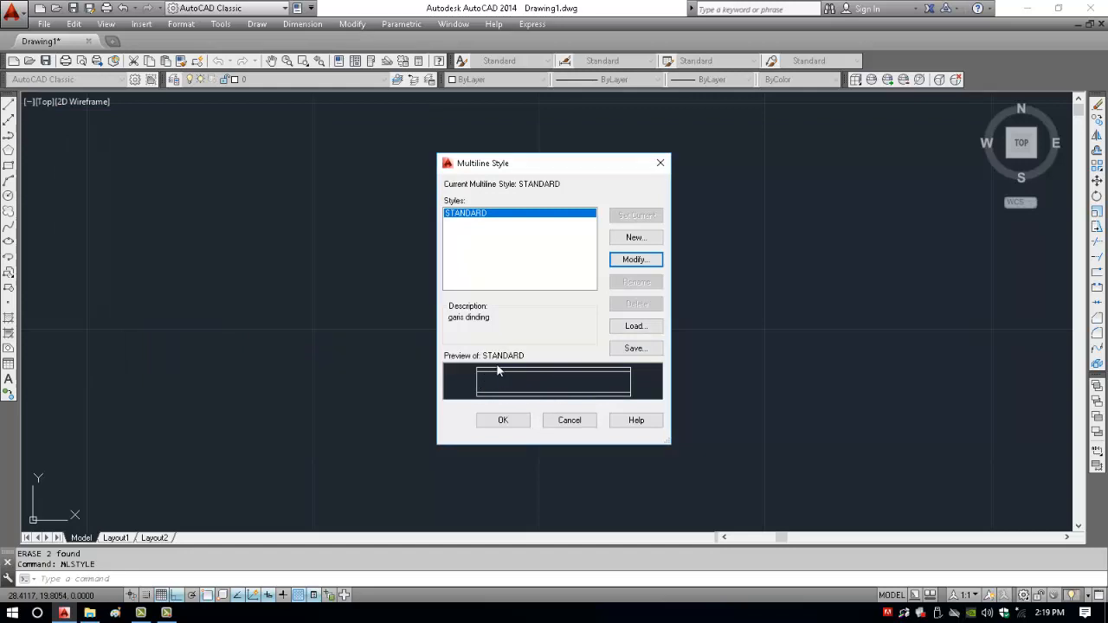
Reopen the STANDARD multiline style and try an offset of 0.05 for the -0.055 element.
click(635, 262)
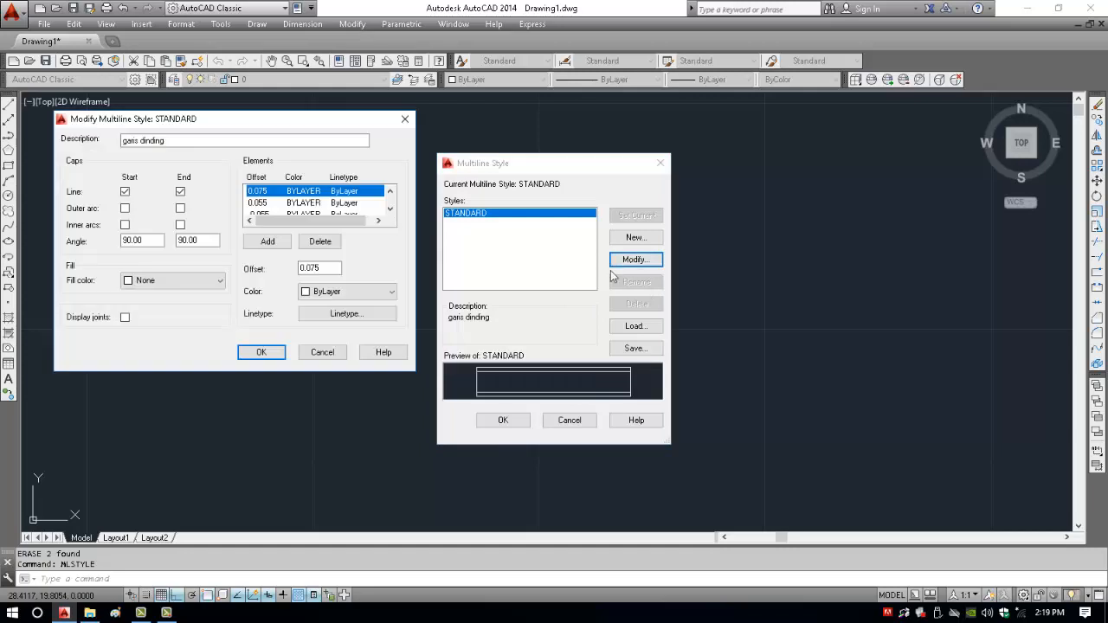
click(260, 205)
click(258, 213)
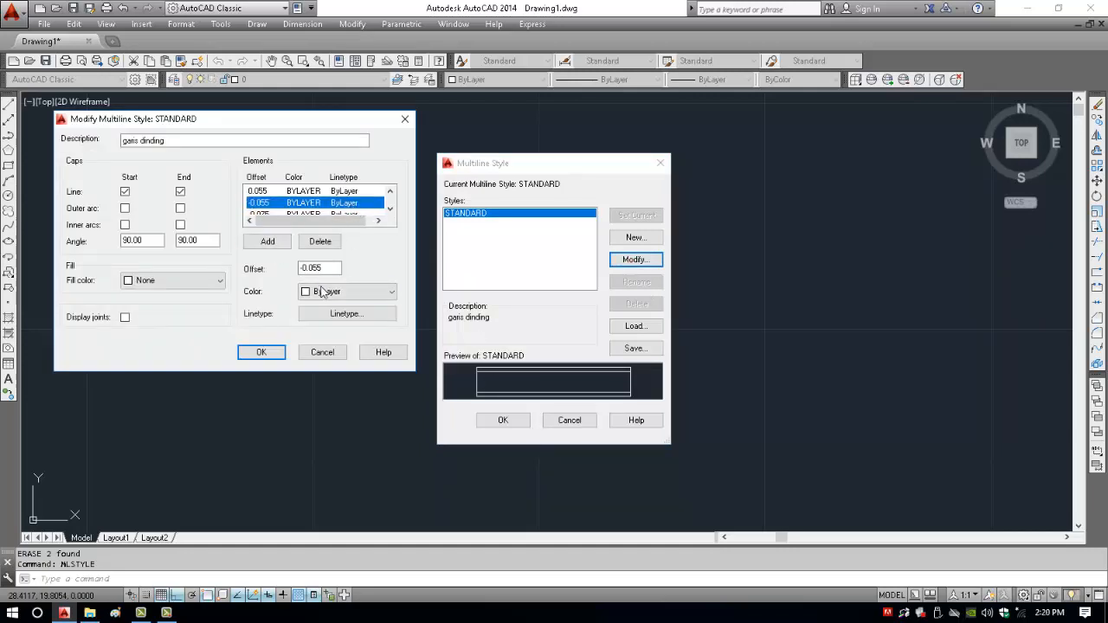
drag(332, 270, 252, 272)
text(0.)
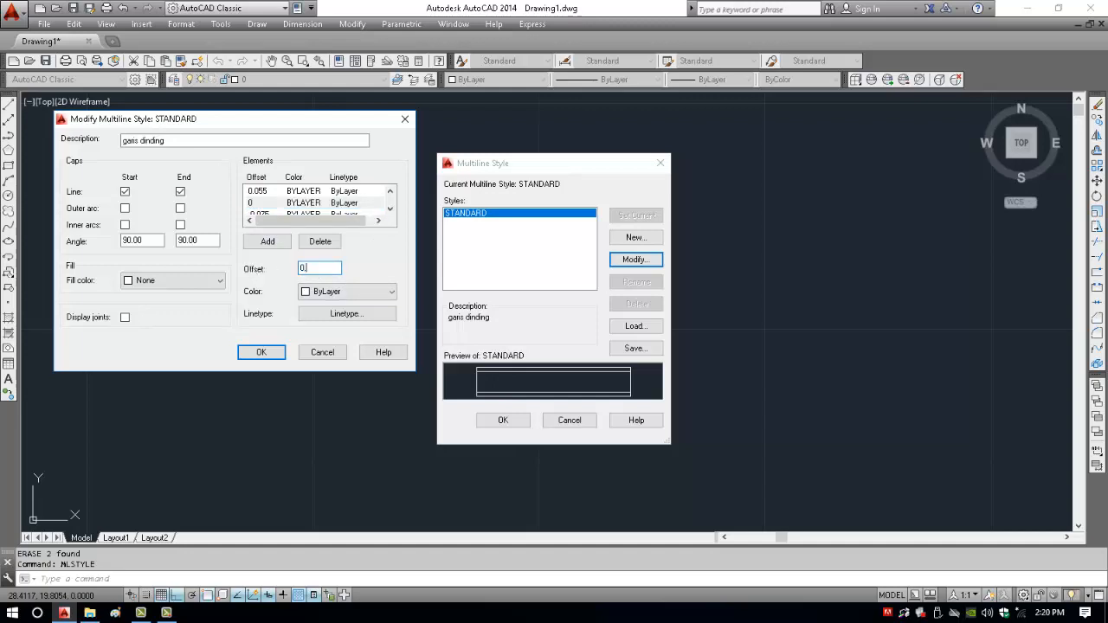
text(05)
scroll(290, 204, down, 1)
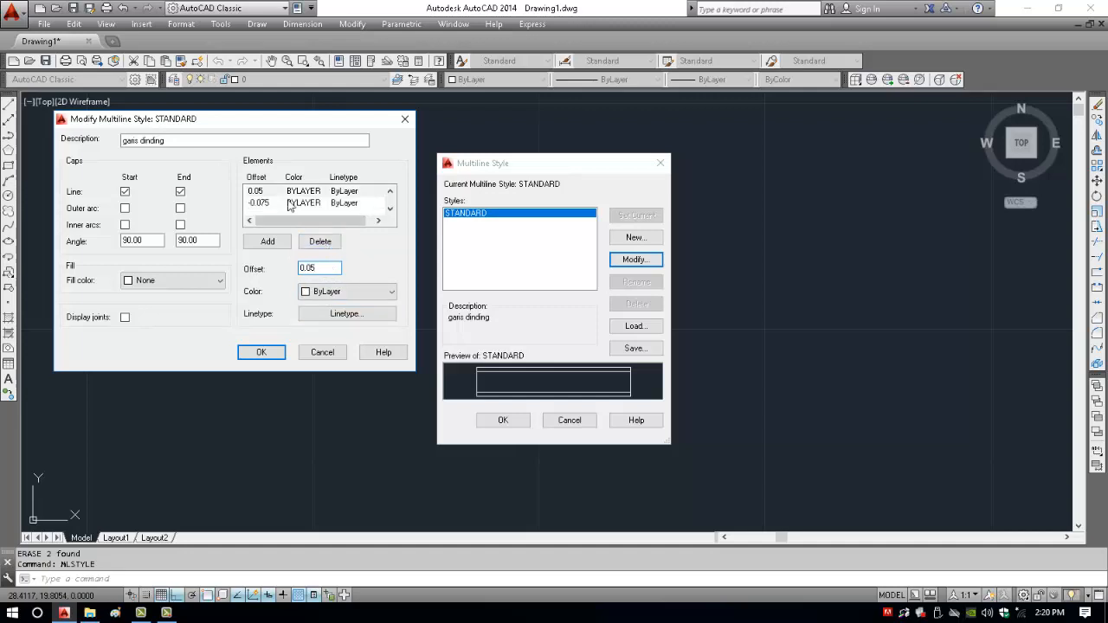
scroll(290, 204, up, 2)
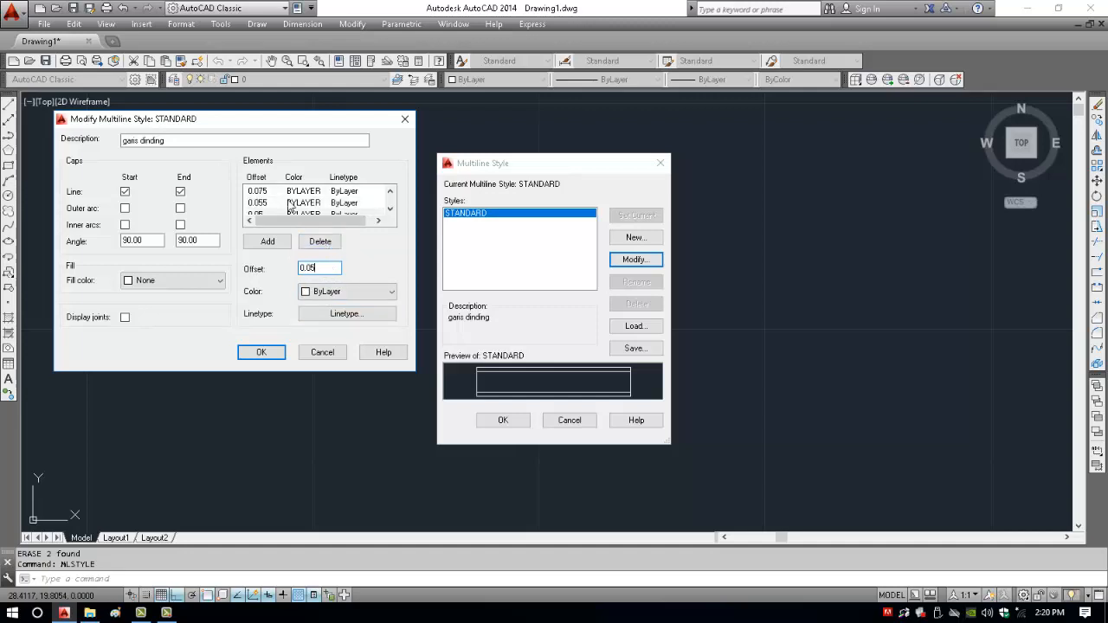
Set the edited element's offset to -0.055 and accept the multiline style settings.
double_click(331, 267)
text(-0.055)
click(261, 352)
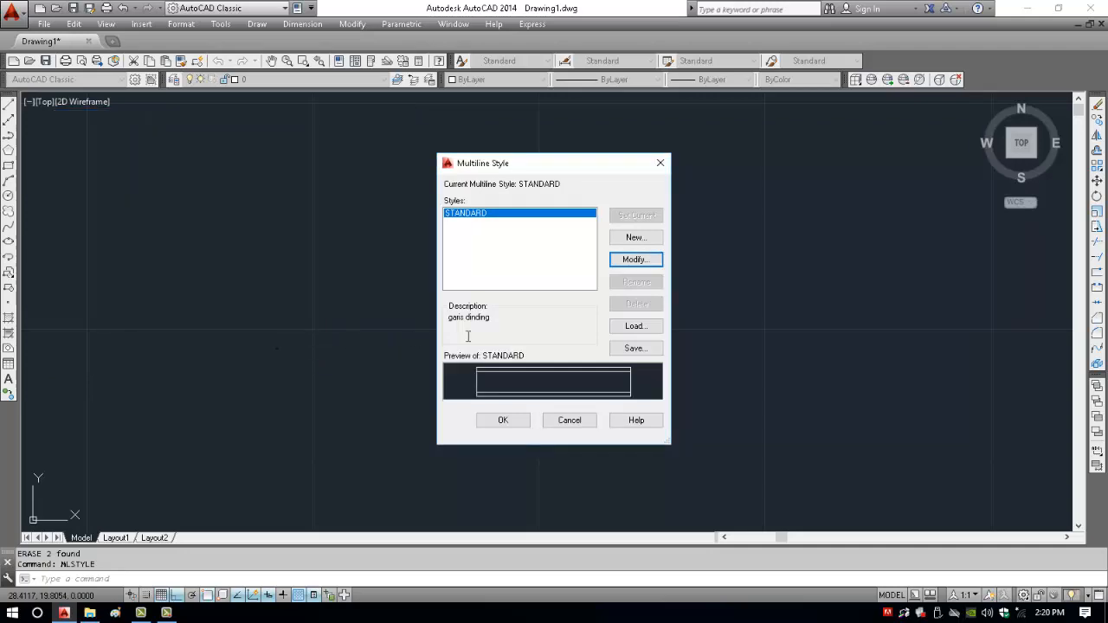
click(505, 420)
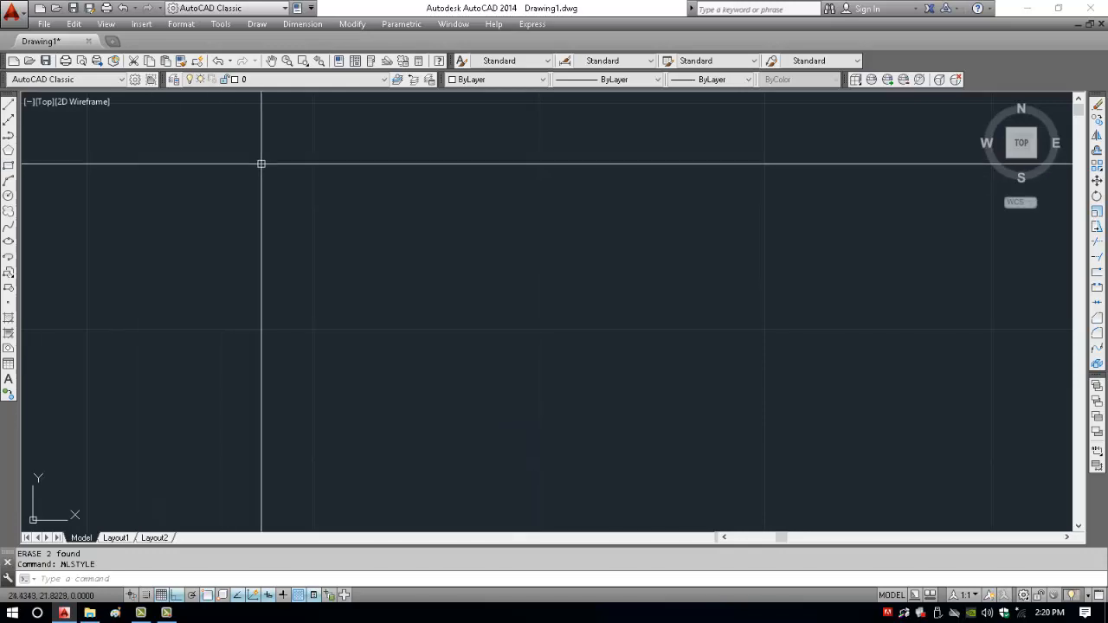
Make Dinding the current layer.
click(297, 79)
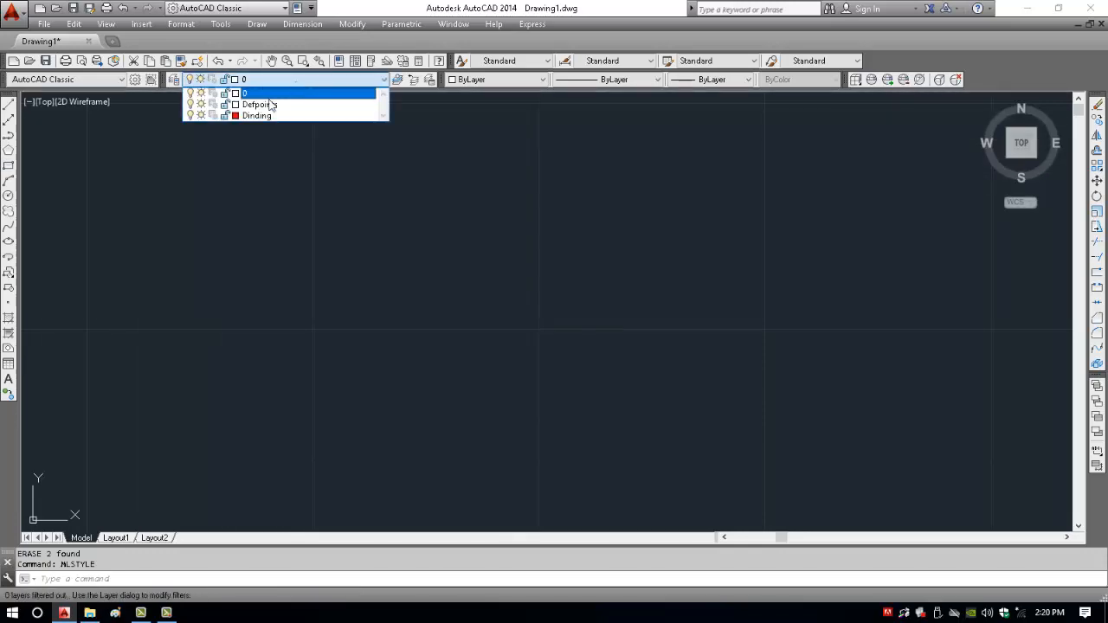
click(259, 111)
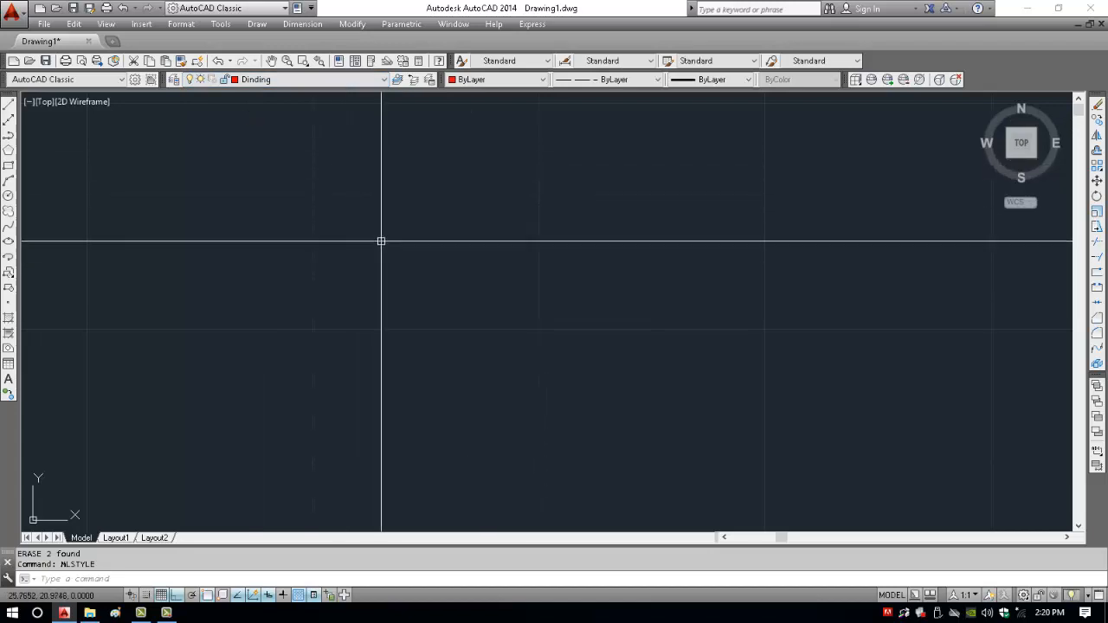
text(L)
key(Return)
key(Escape)
key(Escape)
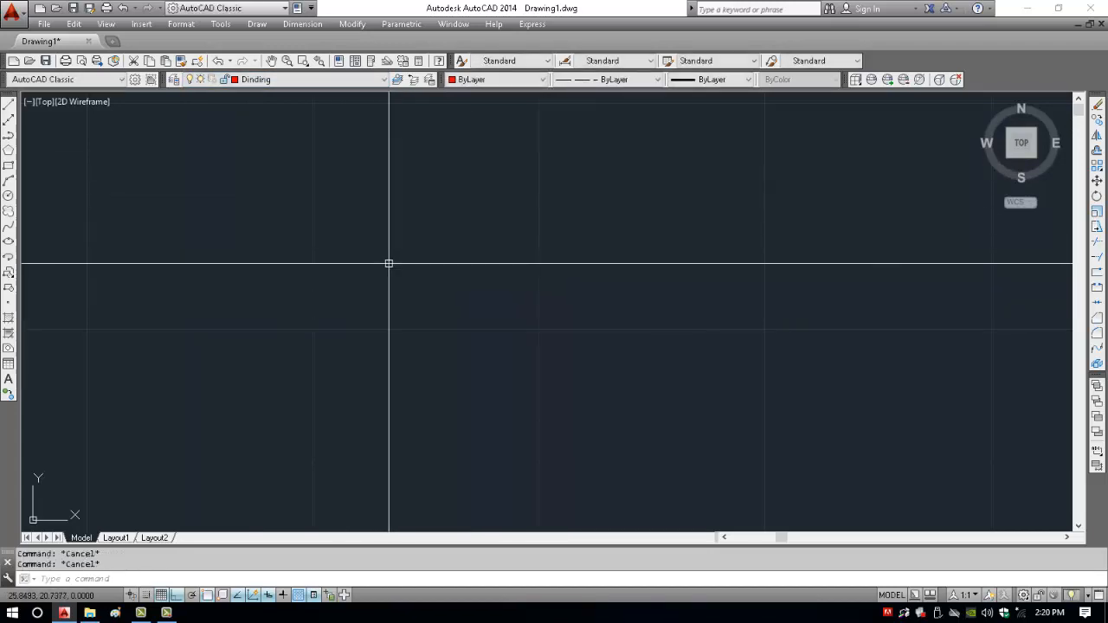
Draw a single-segment horizontal polyline on the Dinding layer in the upper middle of the drawing area.
text(pl)
key(Return)
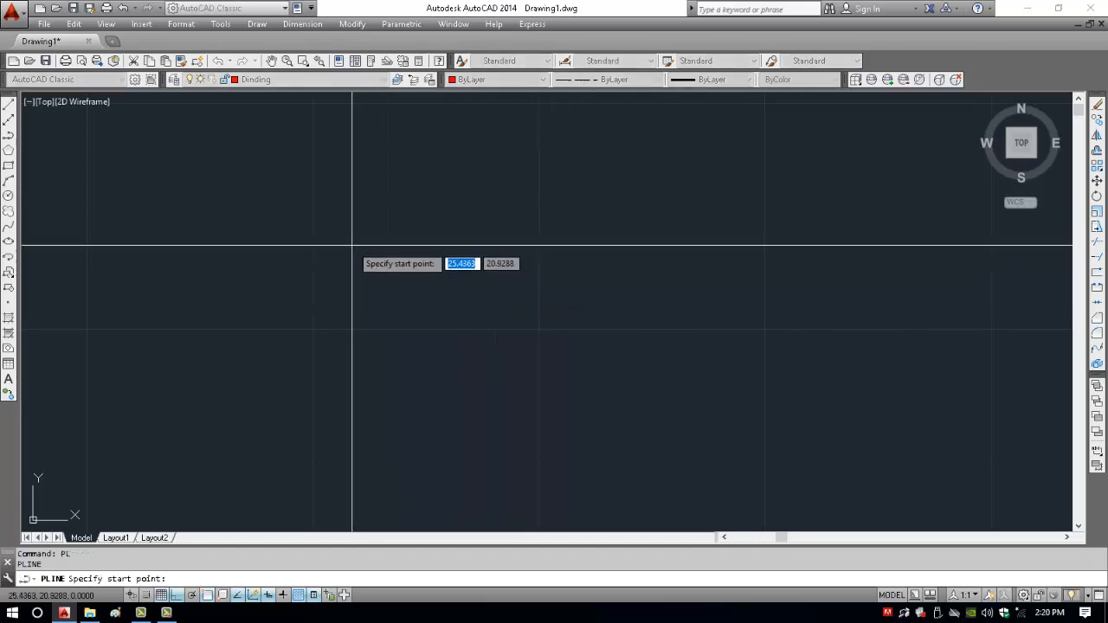
click(351, 245)
click(683, 244)
key(Return)
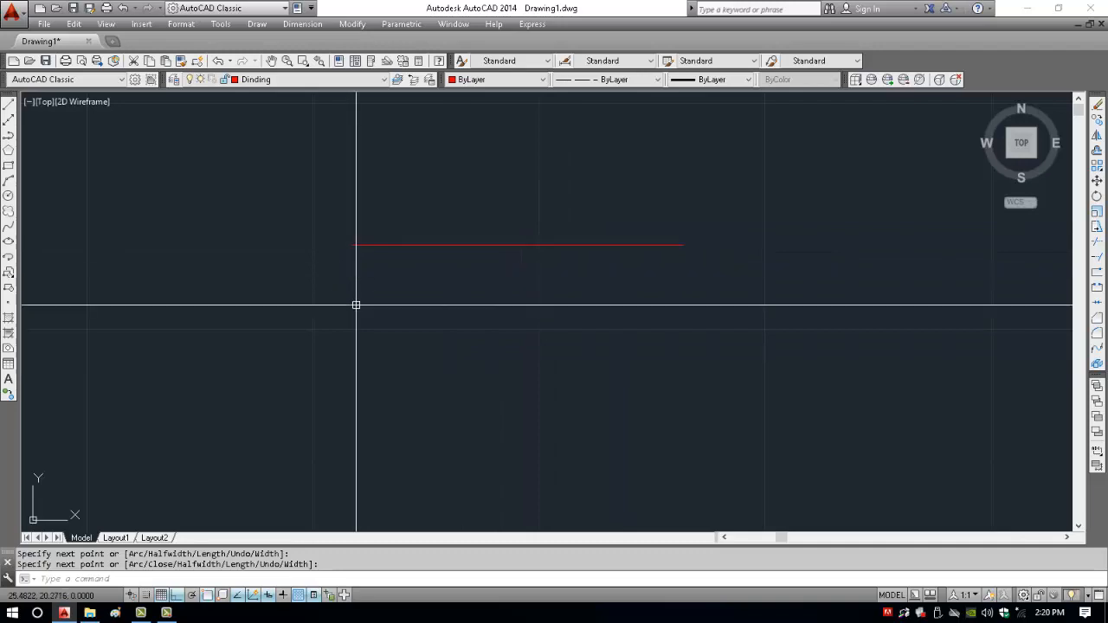
Offset the horizontal polyline downward by 0.15 to form the opposite face of the wall.
text(o)
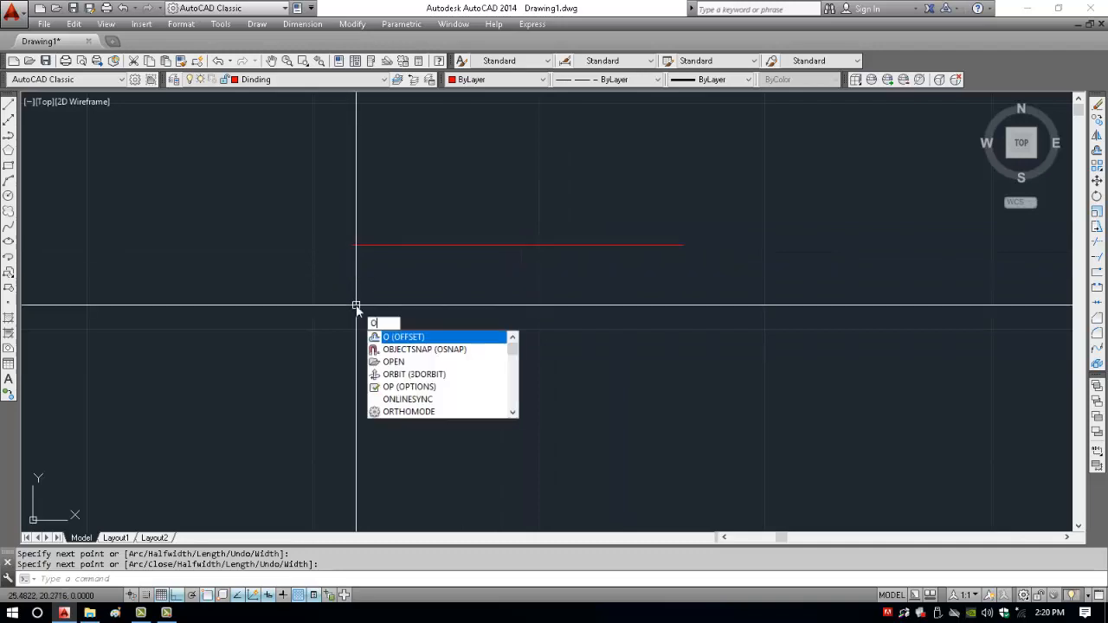
key(Return)
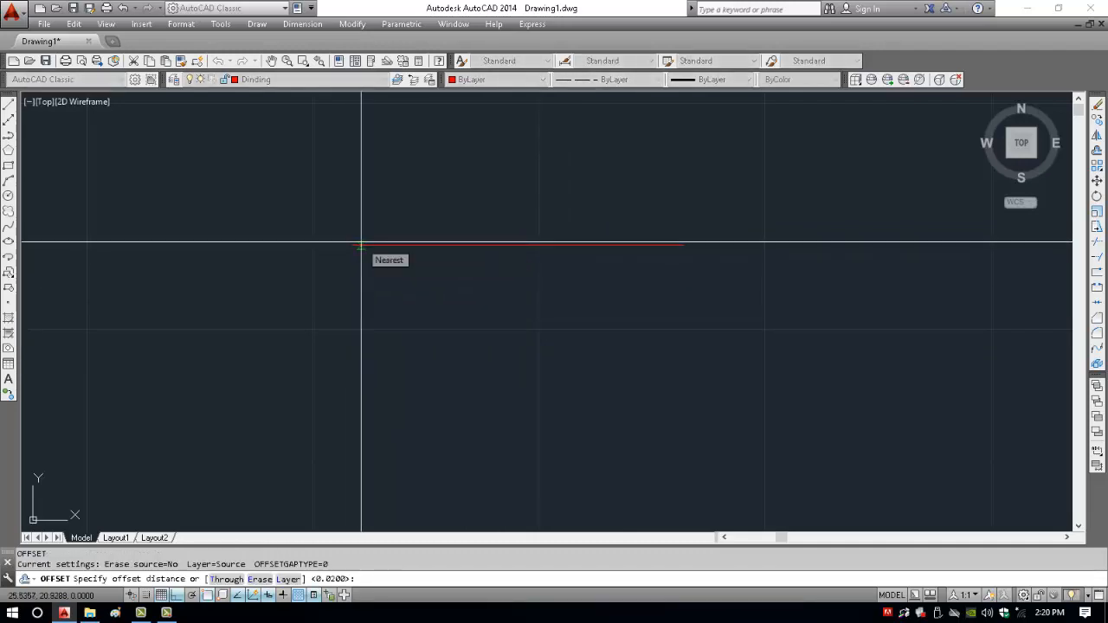
text(0.15)
key(Return)
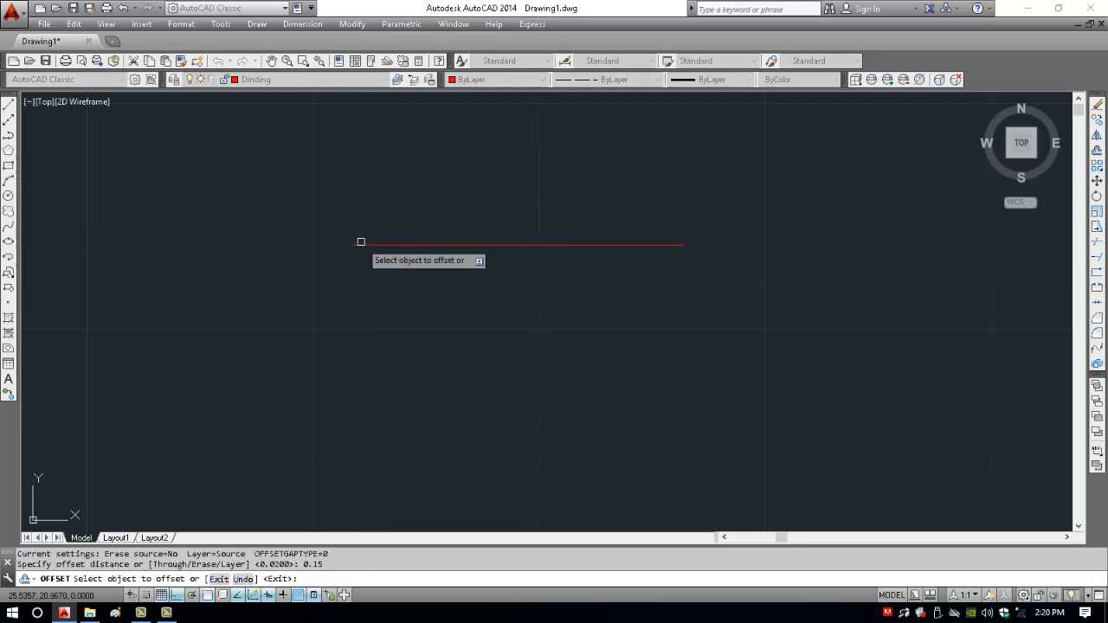
click(361, 244)
click(368, 268)
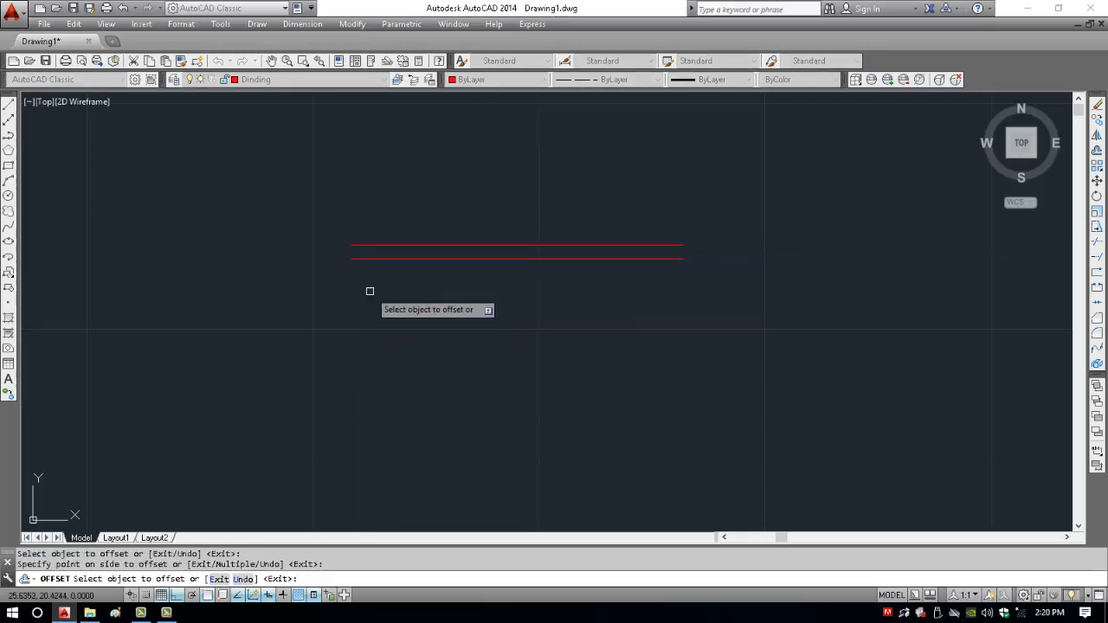
key(Return)
Offset the upper and lower wall lines inward by 0.02 to form the inner pair of lines.
scroll(364, 251, up, 6)
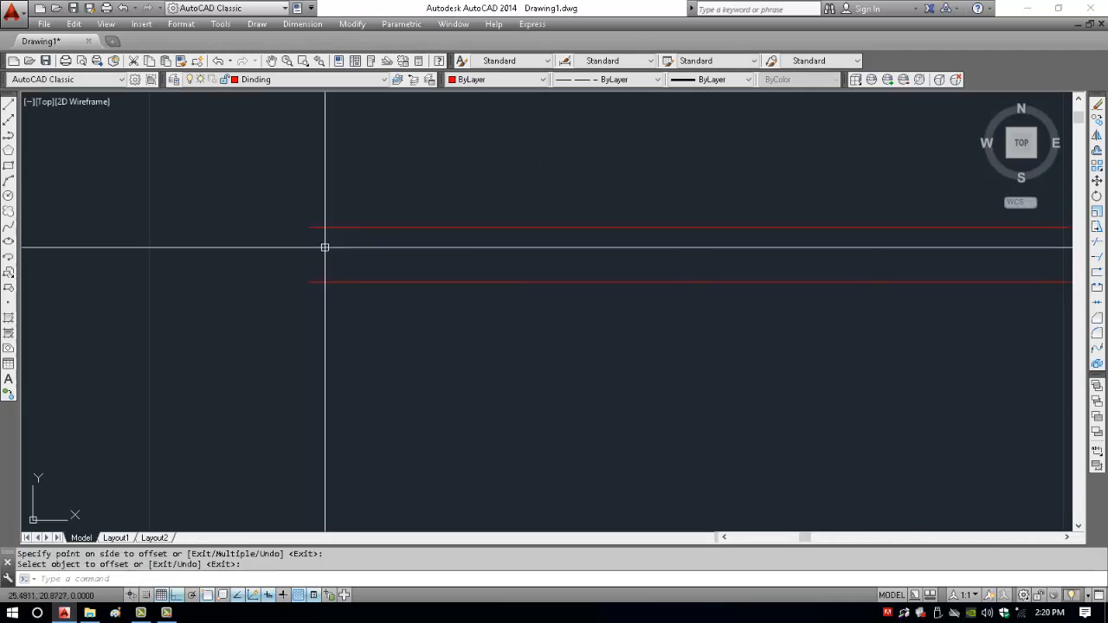
text(o)
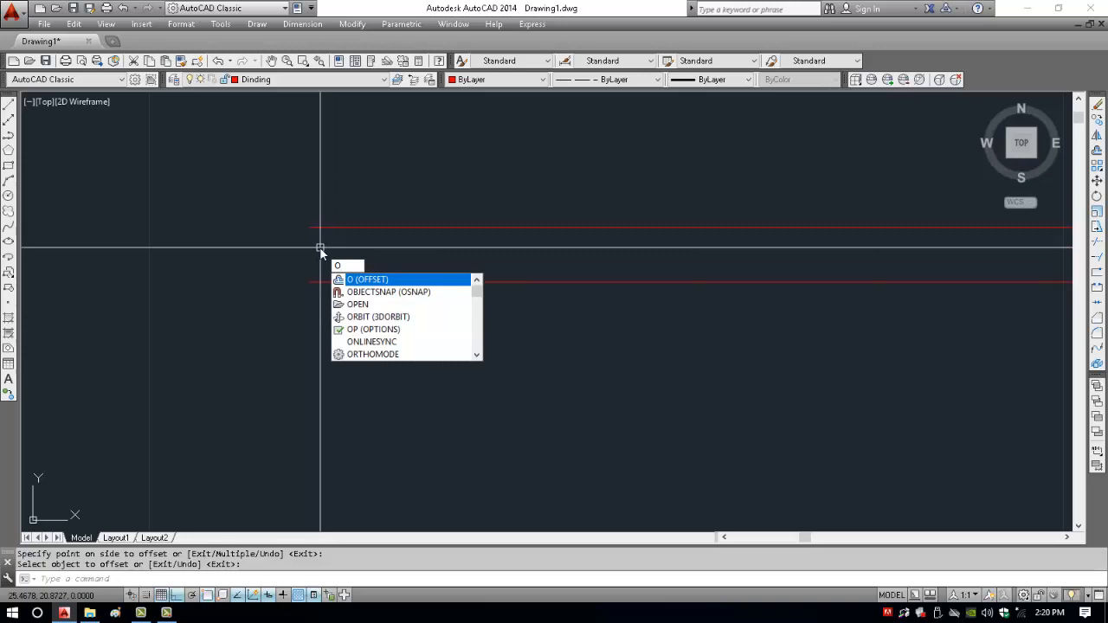
key(Return)
text(0.02)
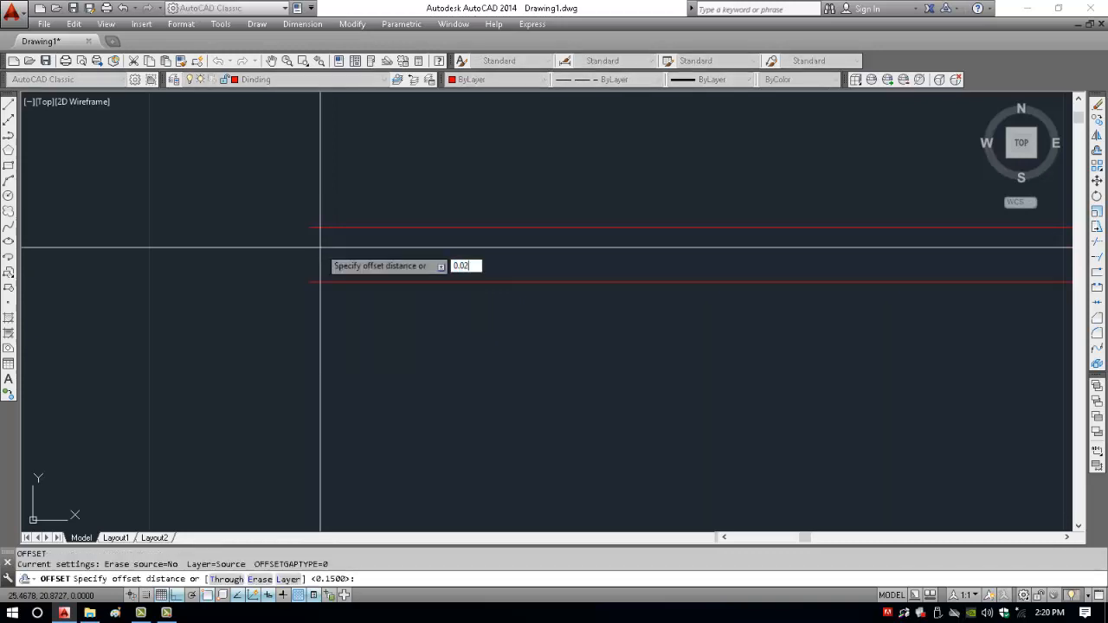
key(Return)
click(337, 228)
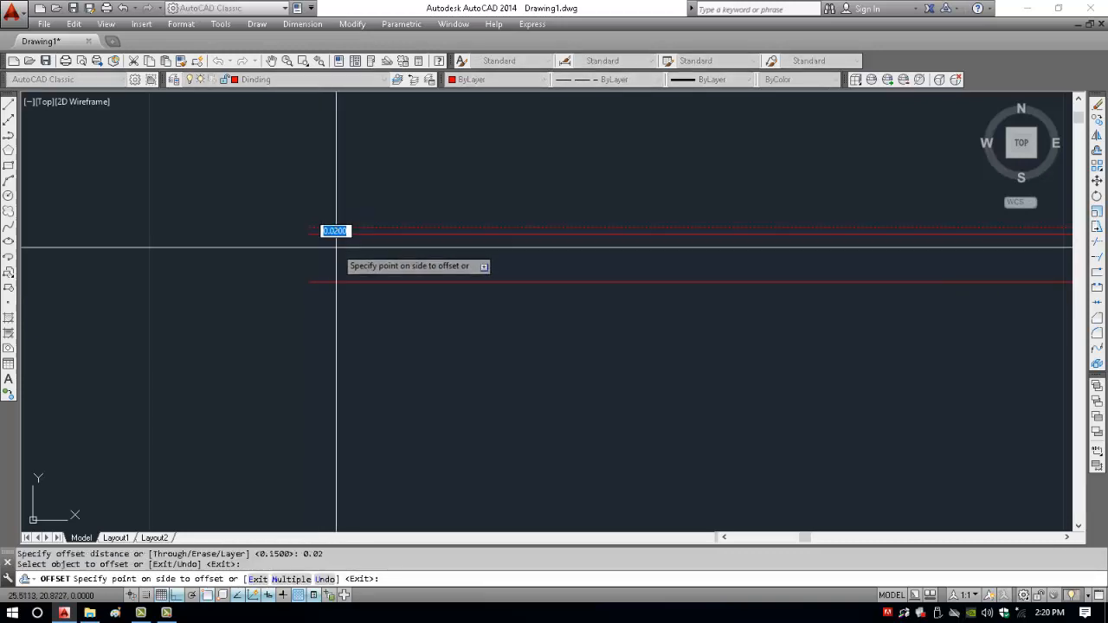
click(337, 251)
click(344, 280)
click(343, 262)
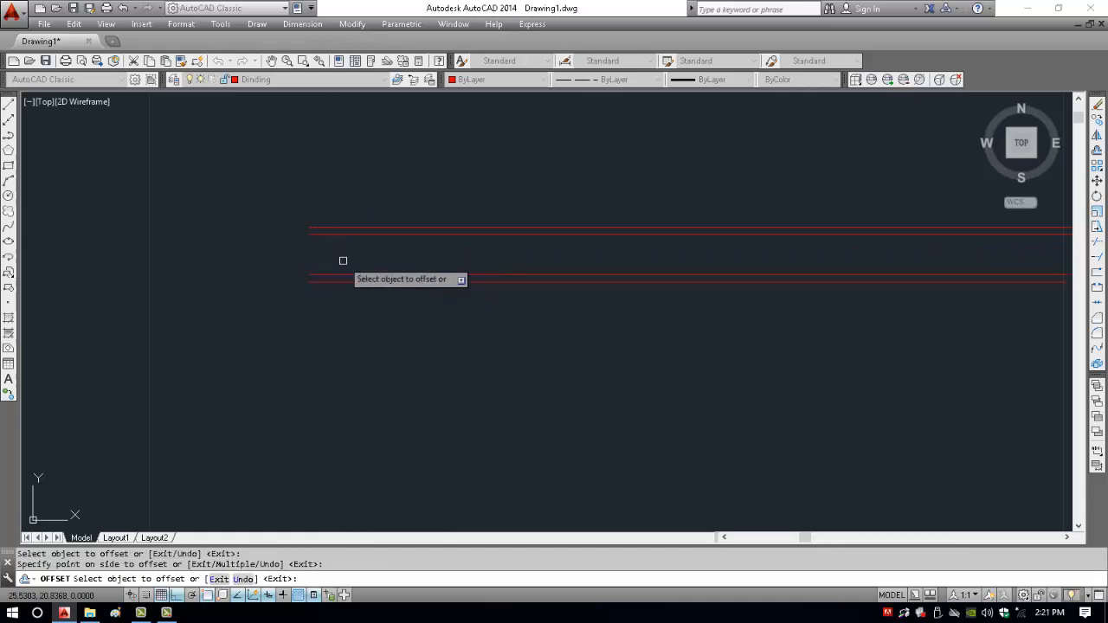
key(Return)
Draw a three-segment multiline in the STANDARD style below the offset lines, shaped like a U opening to the left with a shorter lower leg.
scroll(346, 265, down, 3)
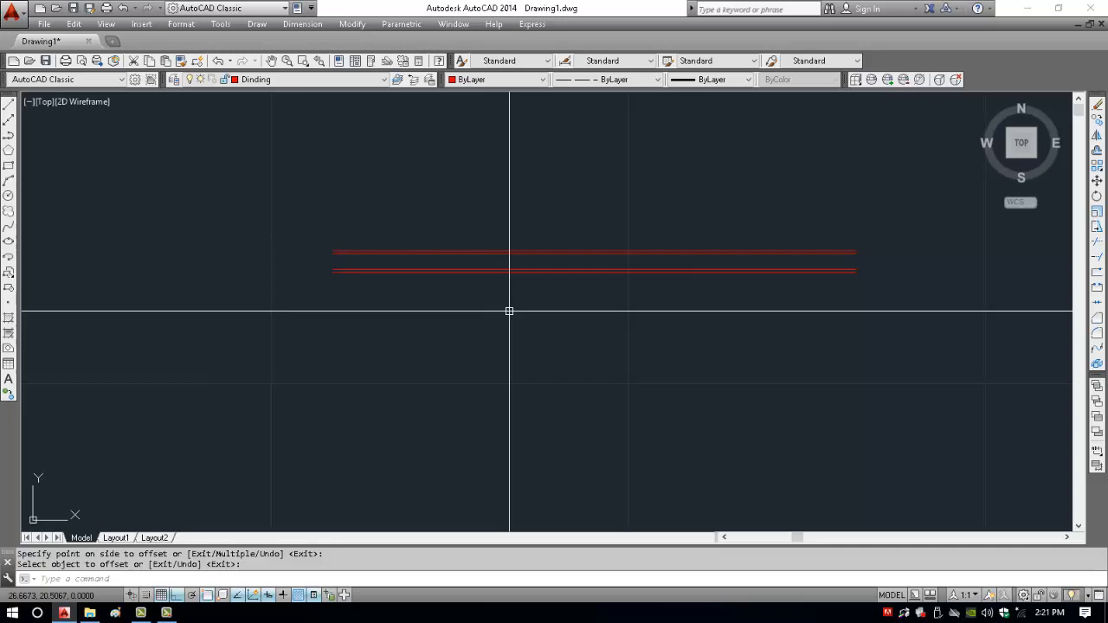
text(ML)
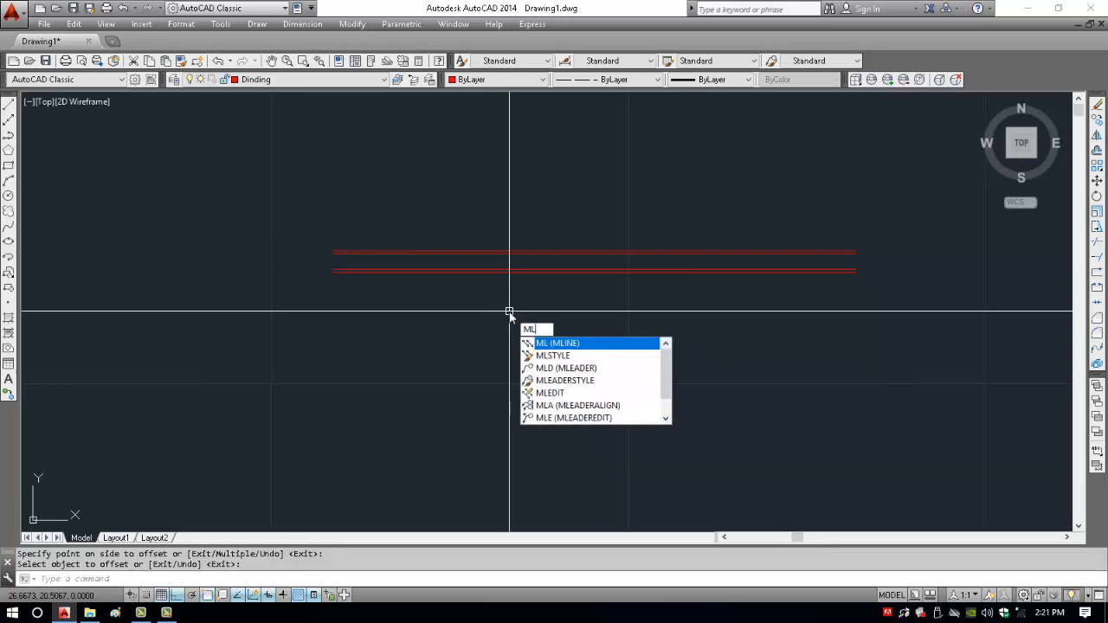
key(Return)
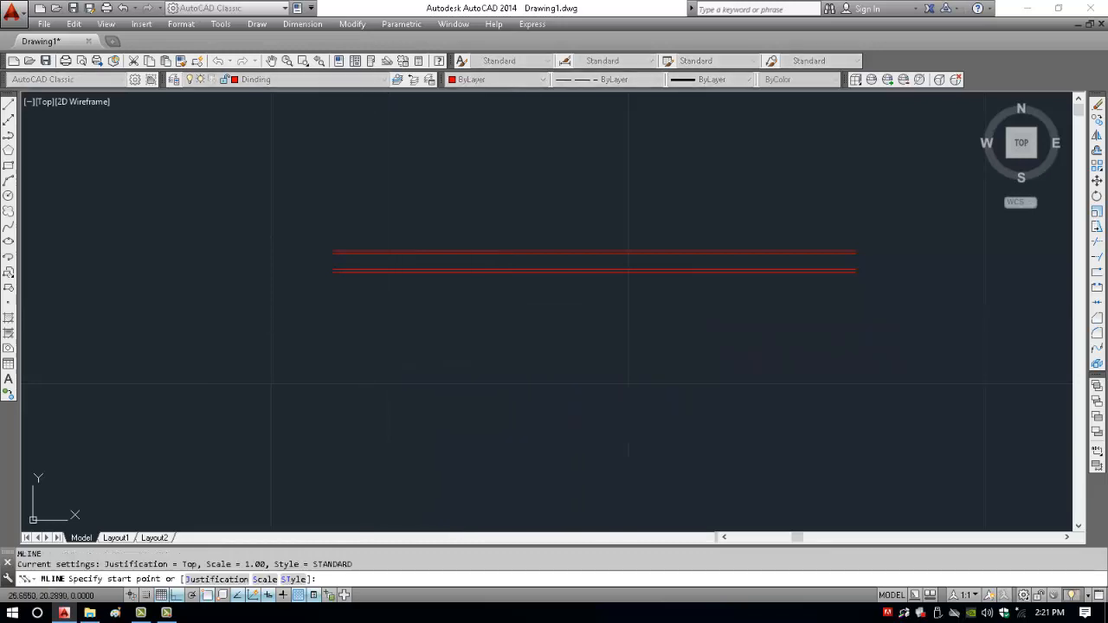
click(364, 364)
click(865, 364)
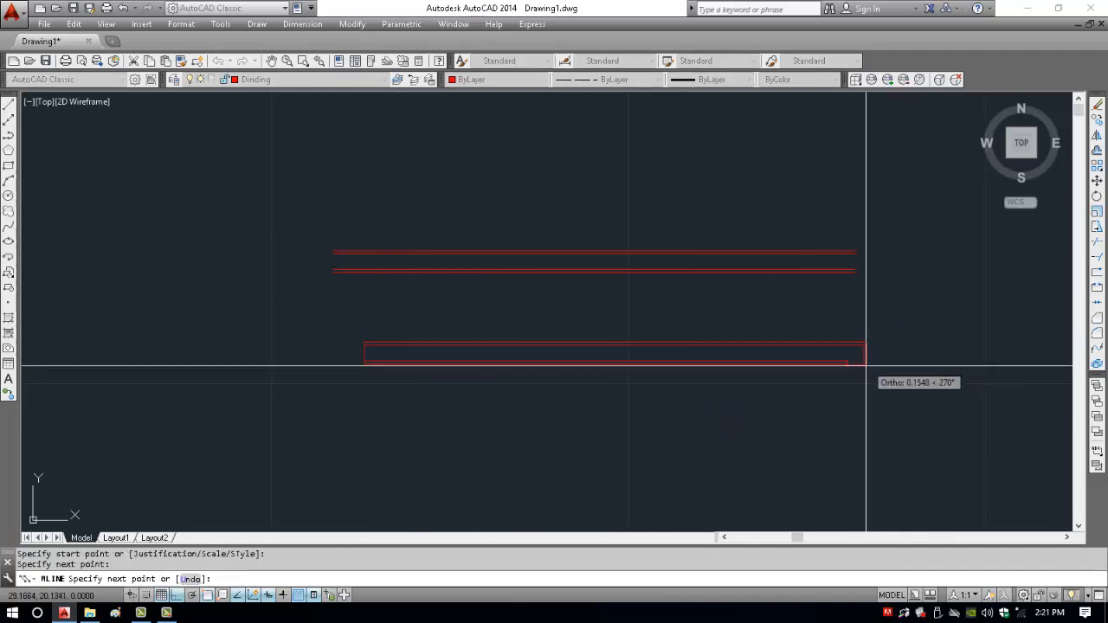
click(866, 467)
click(603, 468)
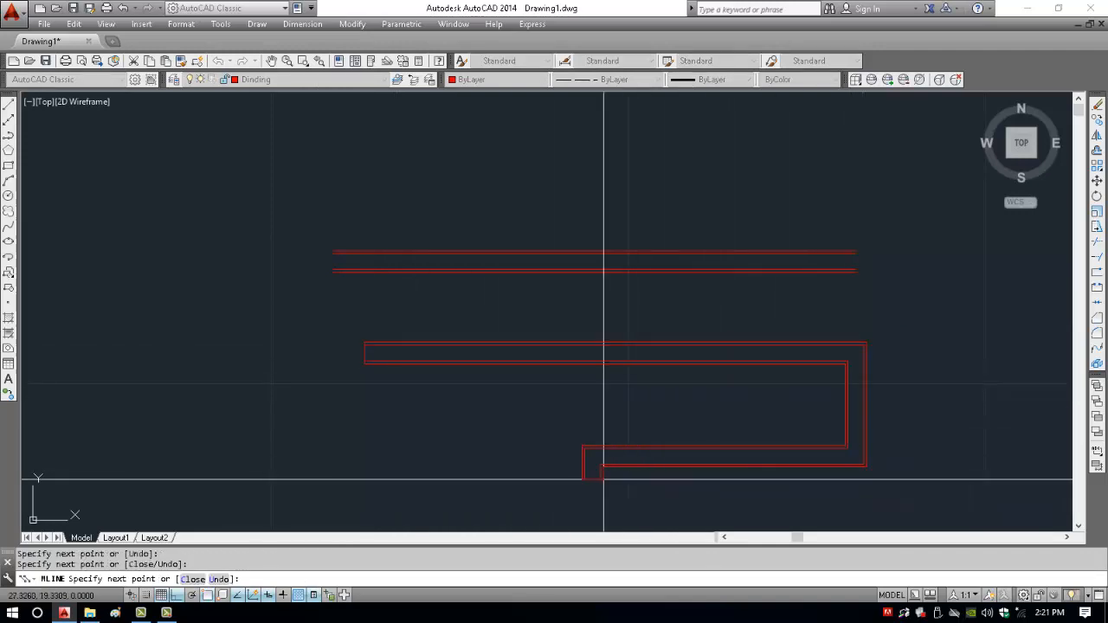
key(Return)
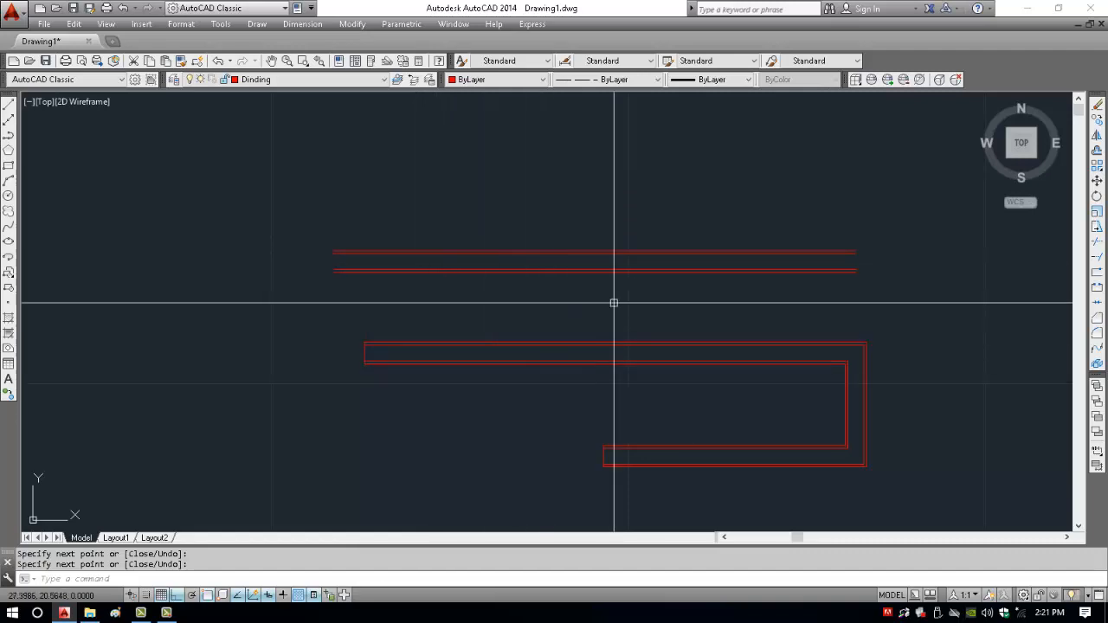
Measure the multiline's overall width and the spacing between its two upper lines at the left end.
middle_drag(605, 364, 606, 354)
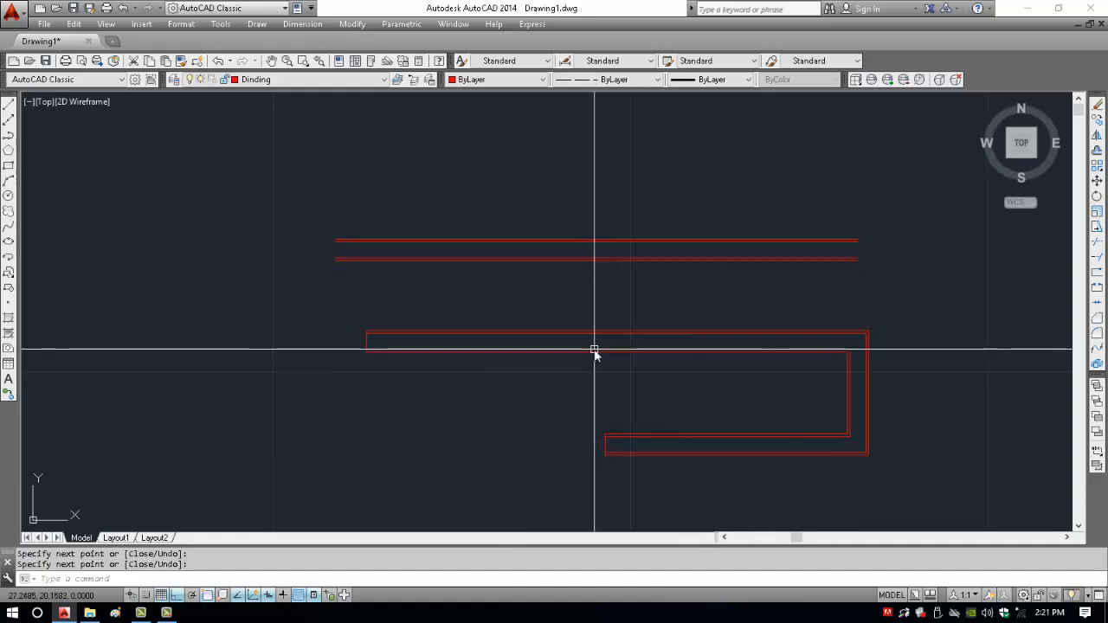
text(di)
key(Return)
click(366, 333)
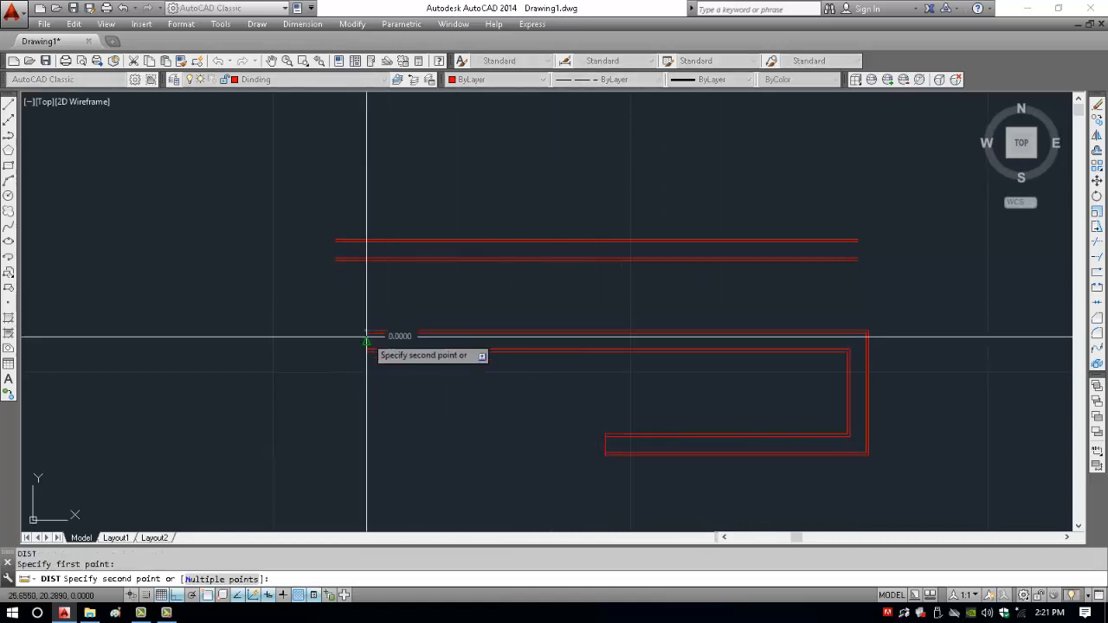
click(367, 353)
scroll(363, 334, up, 2)
key(Return)
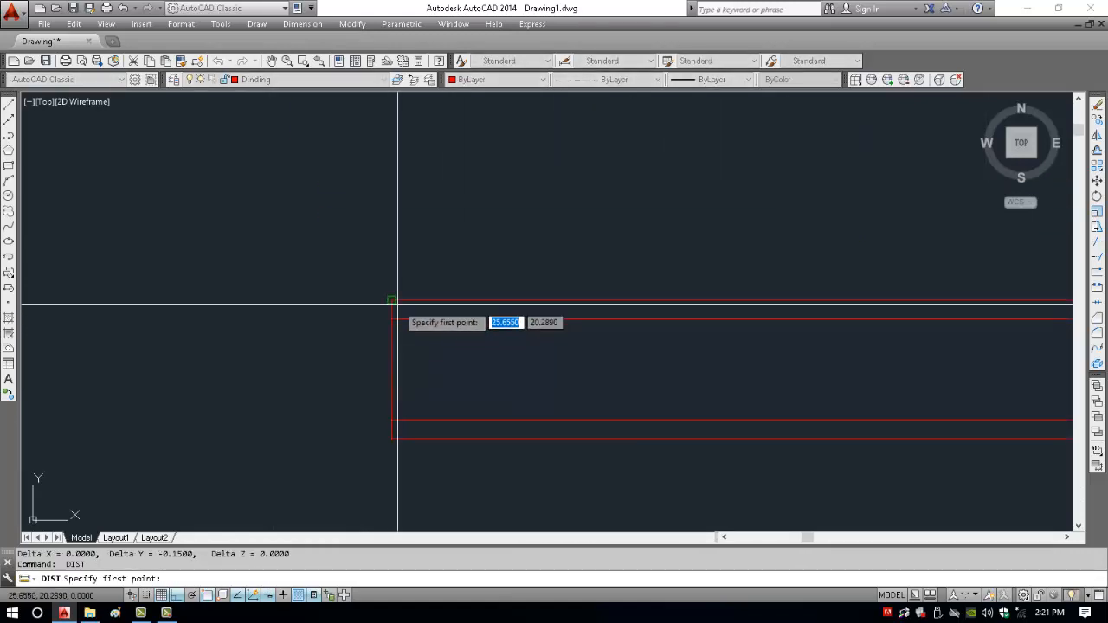
click(392, 299)
click(395, 318)
scroll(359, 289, down, 4)
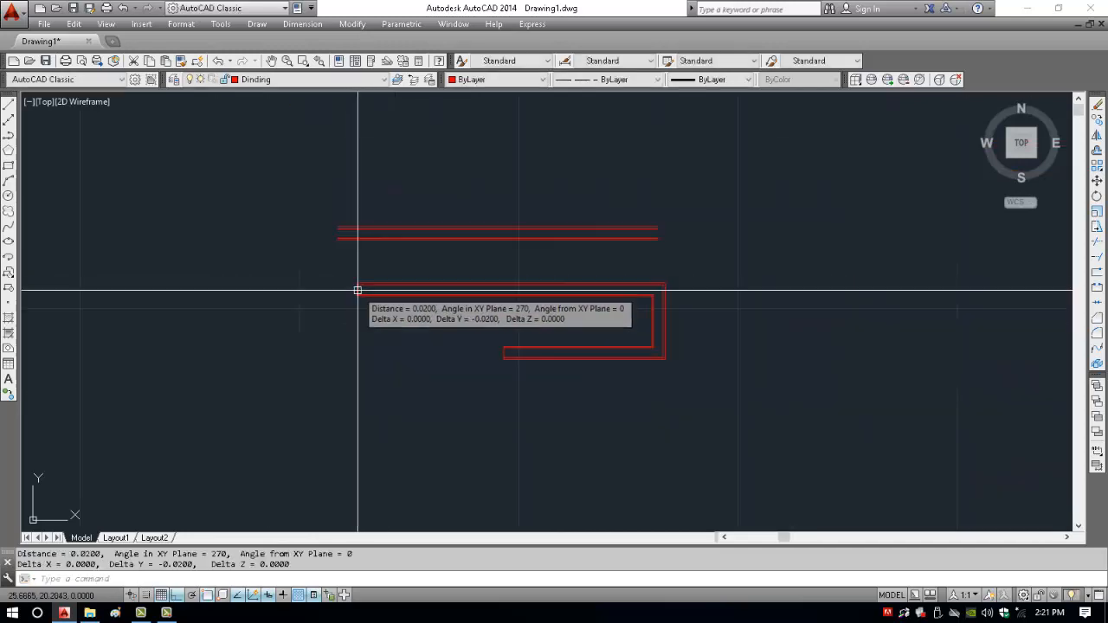
Select the multiline to inspect its properties as a single object, and clear the selection.
scroll(594, 230, up, 4)
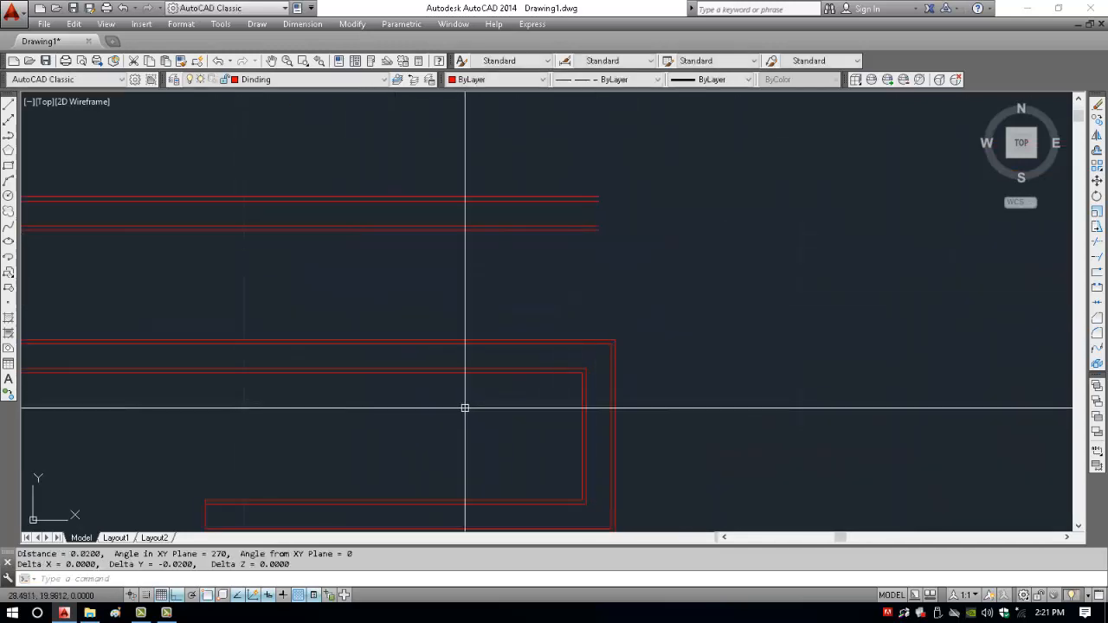
middle_drag(464, 407, 645, 339)
scroll(646, 339, down, 4)
click(425, 299)
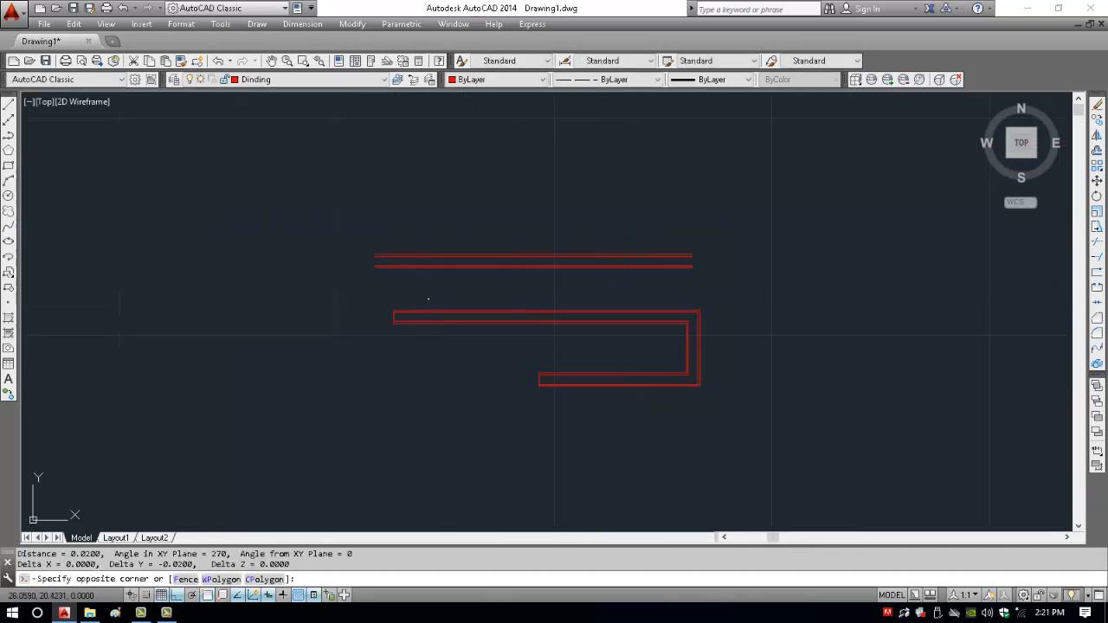
click(418, 332)
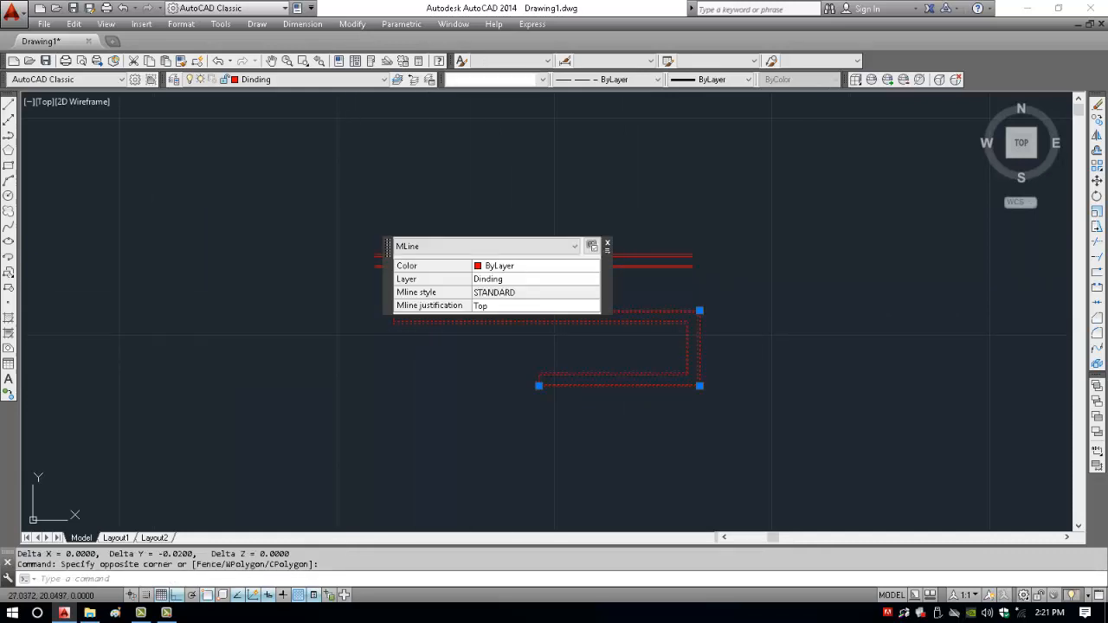
key(Escape)
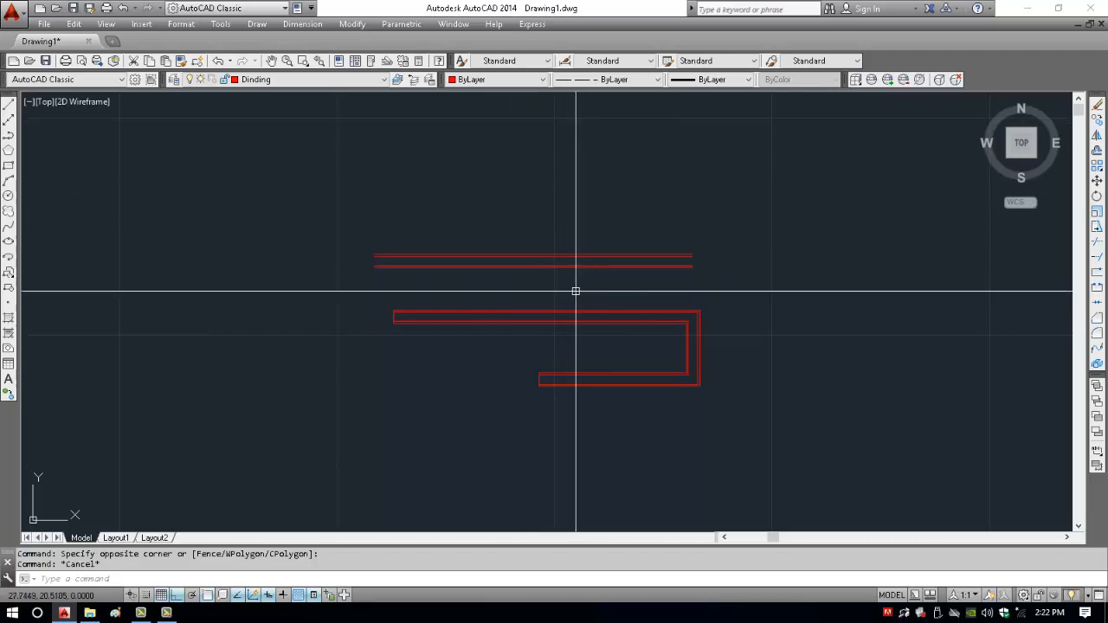
Select the four offset lines together with the multiline to compare them, and clear the selection.
click(557, 220)
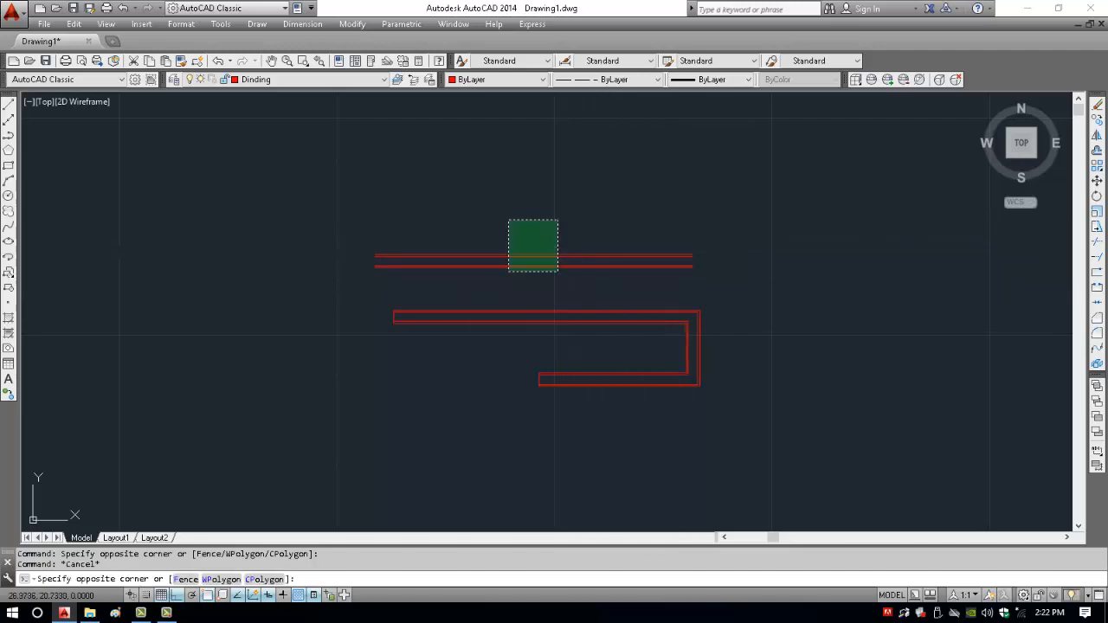
click(488, 292)
click(603, 300)
click(563, 345)
key(Escape)
key(Escape)
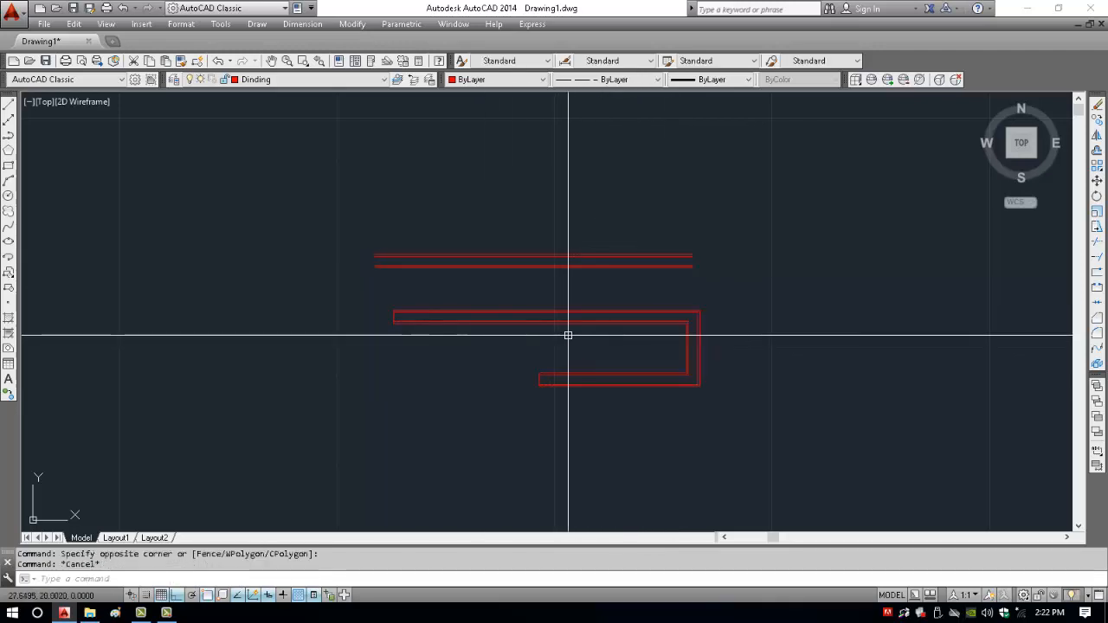